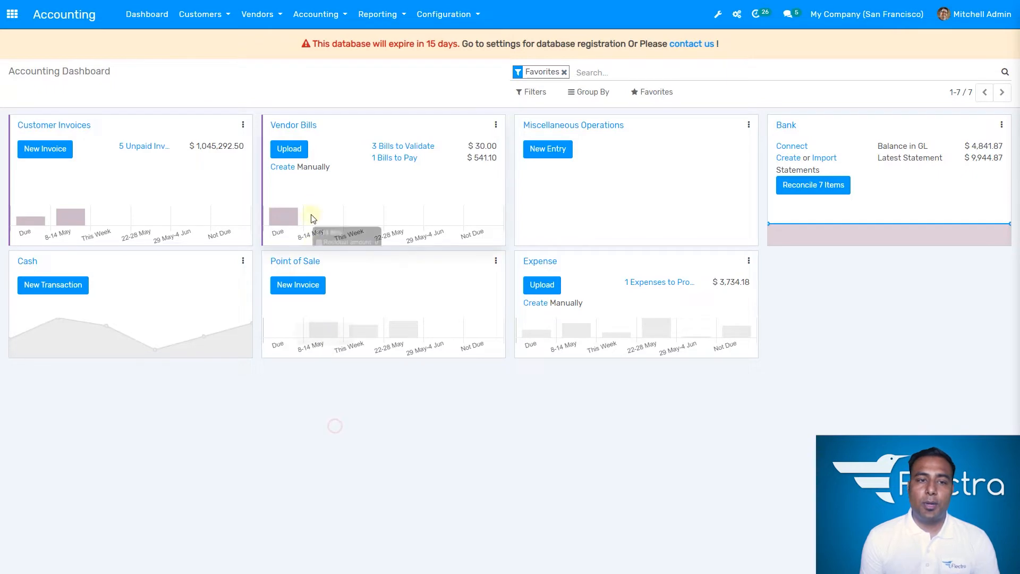
Create a new vendor bill from the Vendor Bills journal and set its vendor to Azure Interior
{"action": "left_click", "coordinate": [301, 127]}
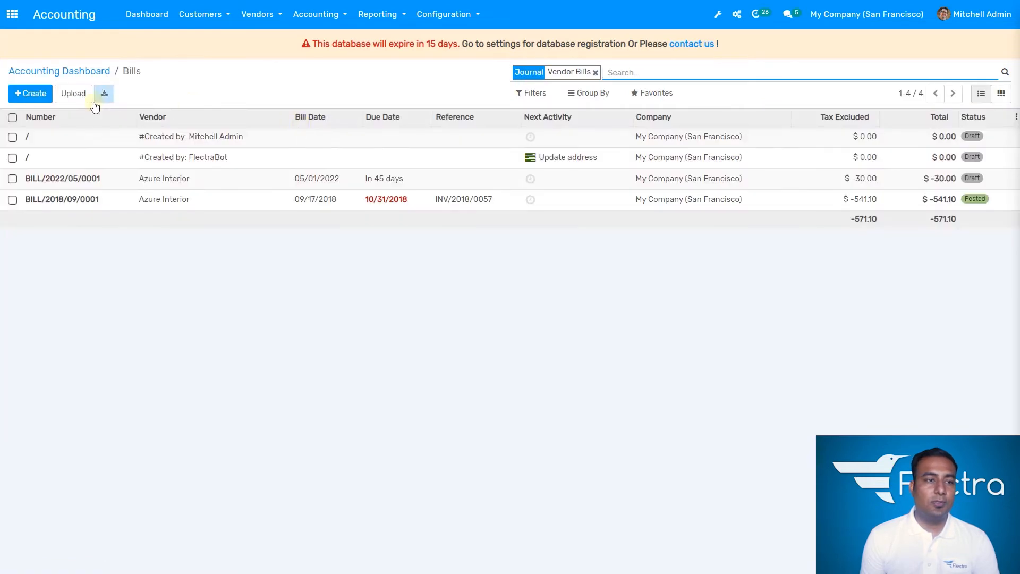
{"action": "left_click", "coordinate": [34, 93]}
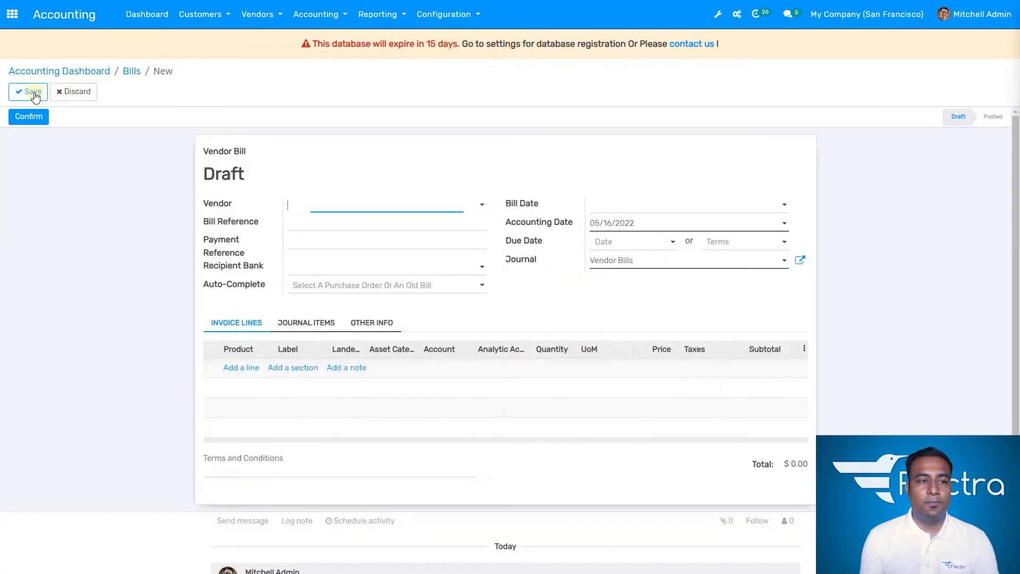
{"action": "left_click", "coordinate": [366, 207]}
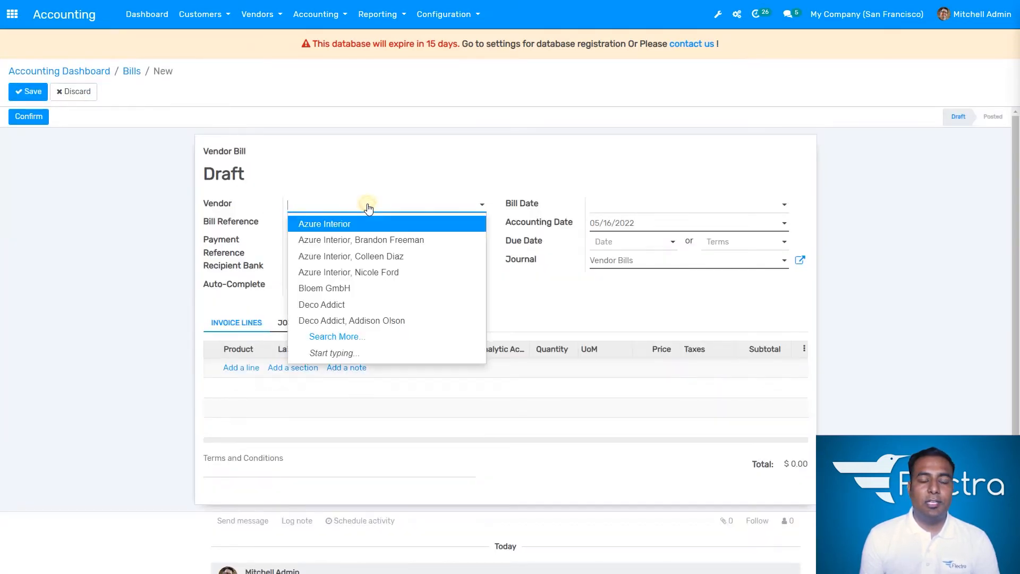
{"action": "left_click", "coordinate": [403, 228]}
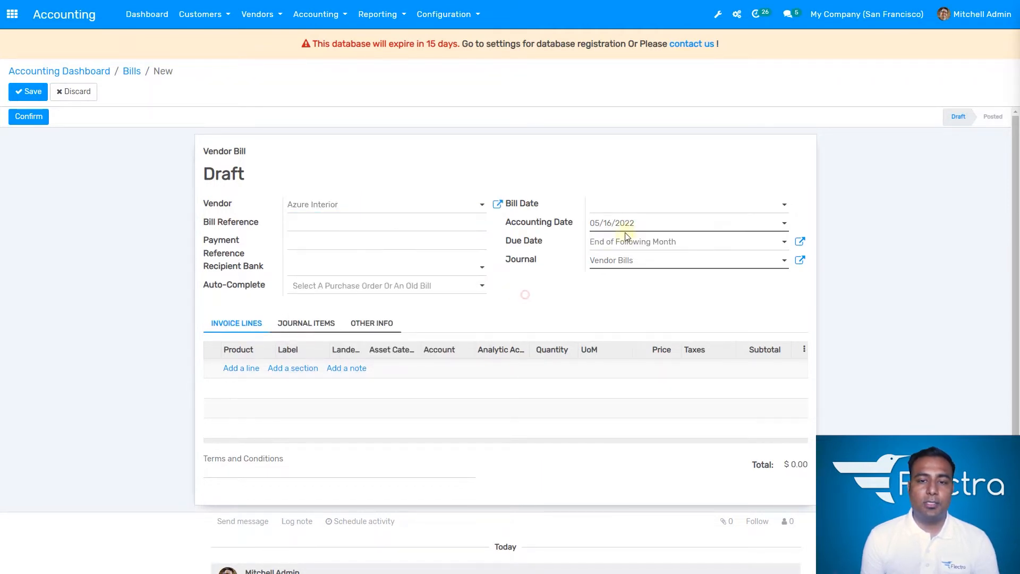
Set the bill date of the draft vendor bill to 05/16/2022
{"action": "left_click", "coordinate": [632, 211]}
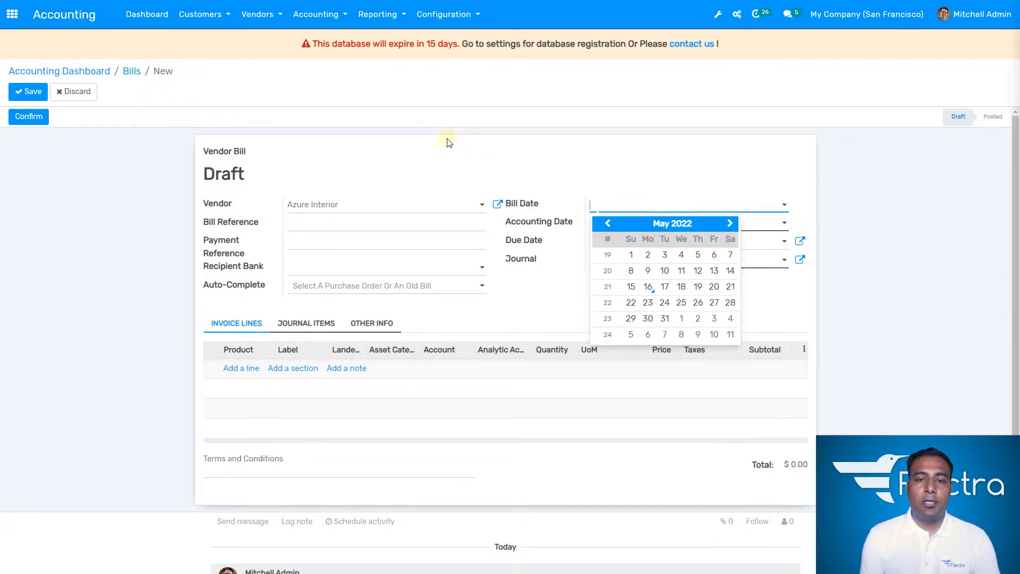
{"action": "left_click", "coordinate": [489, 159]}
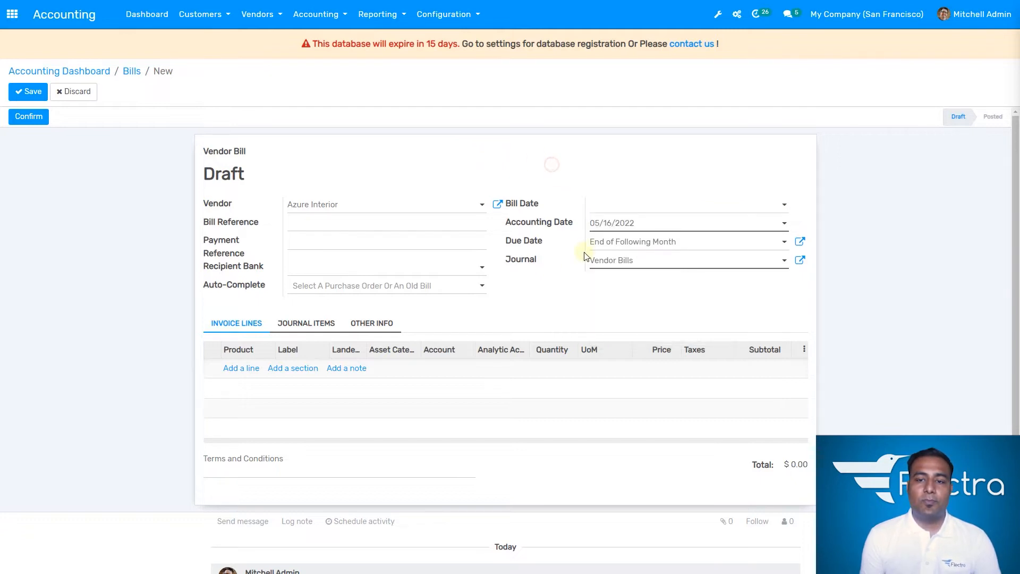
{"action": "left_click", "coordinate": [570, 285]}
{"action": "left_click", "coordinate": [653, 210]}
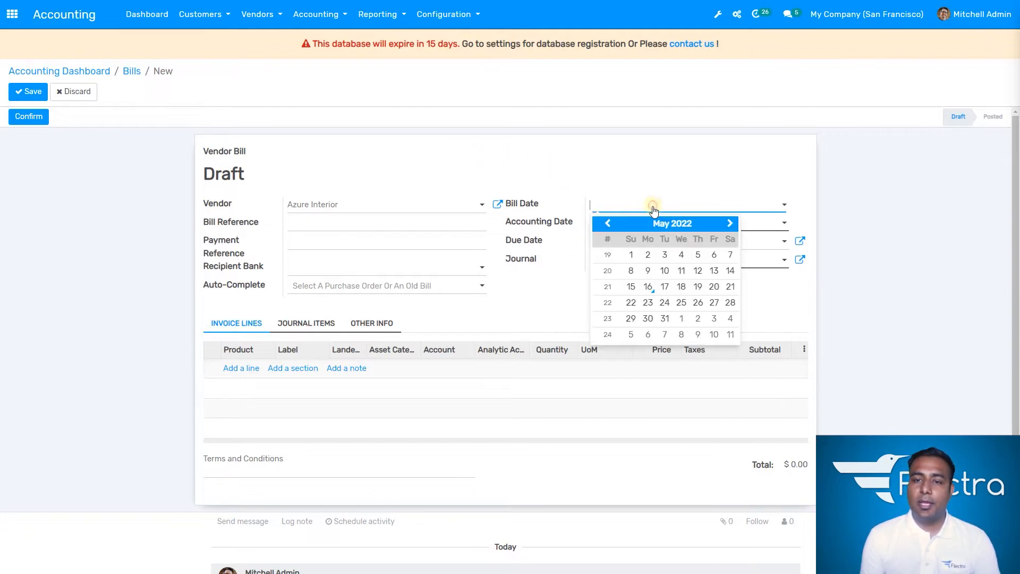
{"action": "left_click", "coordinate": [552, 285]}
{"action": "left_click", "coordinate": [596, 207]}
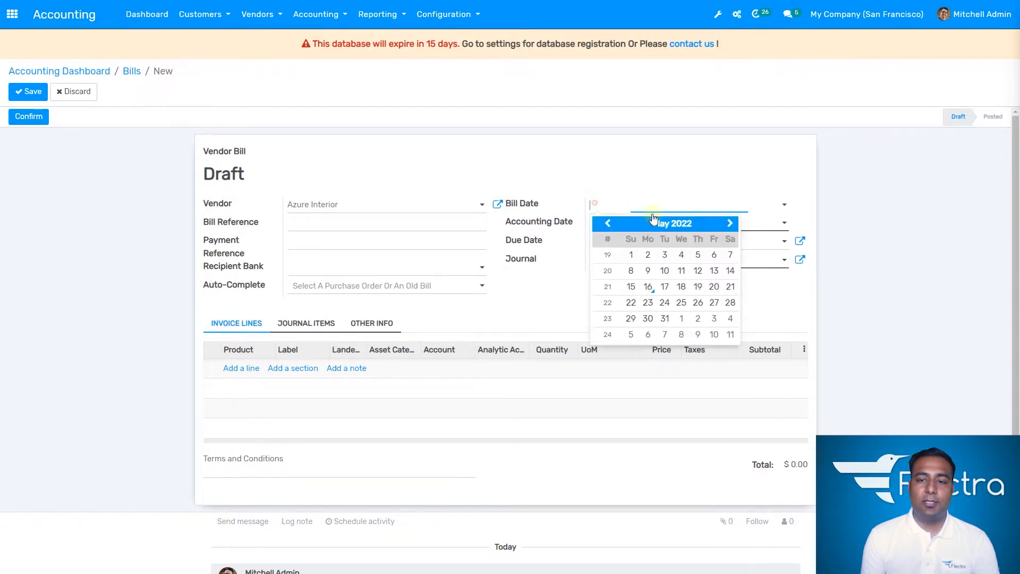
{"action": "left_click", "coordinate": [650, 285]}
{"action": "left_click", "coordinate": [527, 291]}
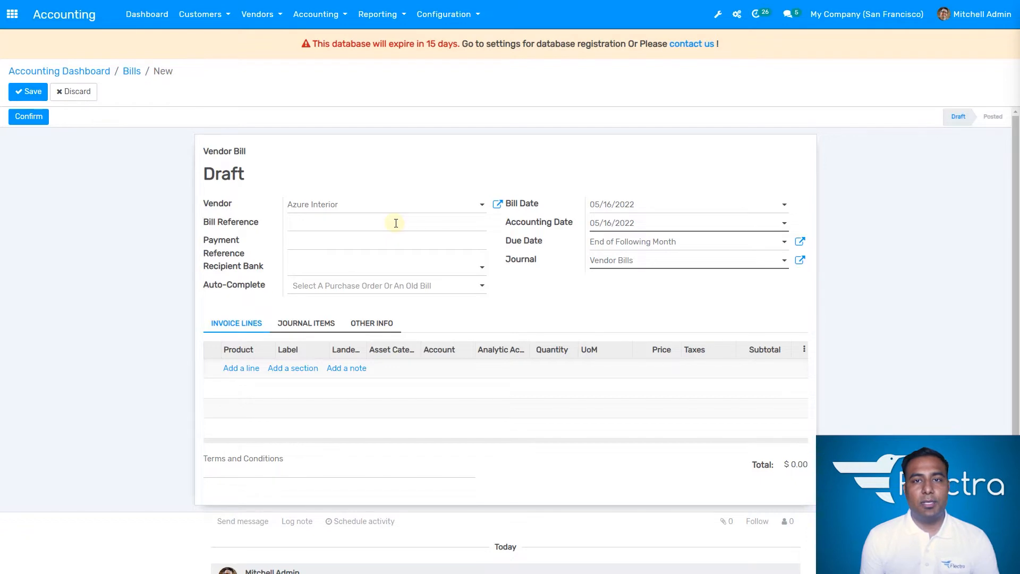
{"action": "left_click", "coordinate": [507, 308]}
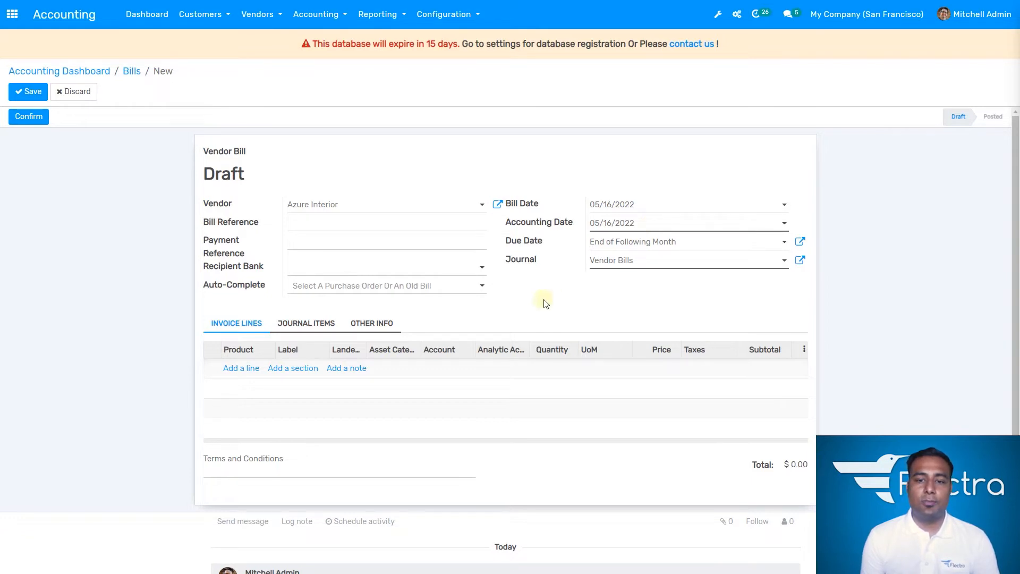
Select Vendor Bills as the draft bill's journal, leaving the payment reference empty
{"action": "left_click", "coordinate": [306, 240]}
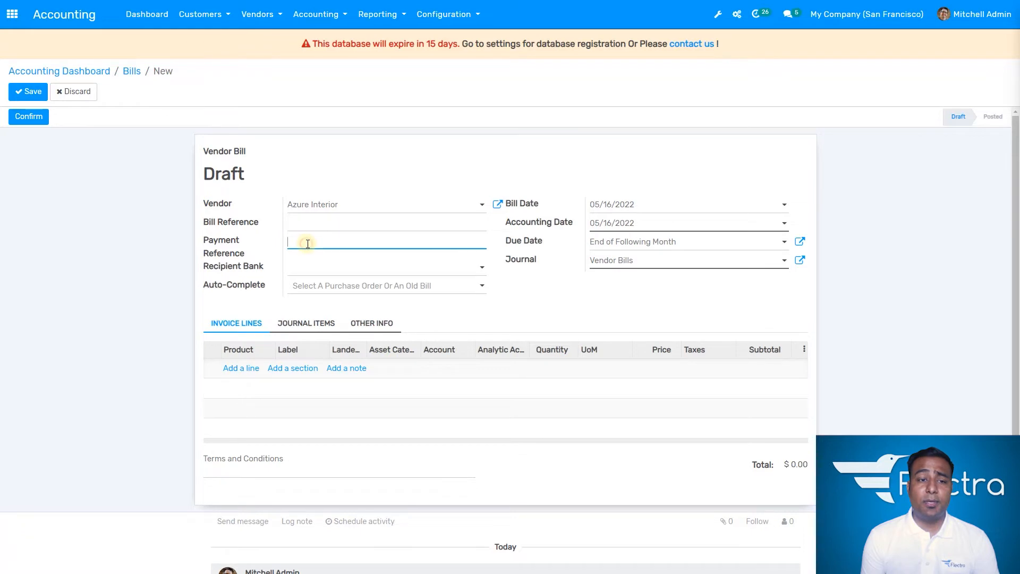
{"action": "left_click", "coordinate": [519, 297]}
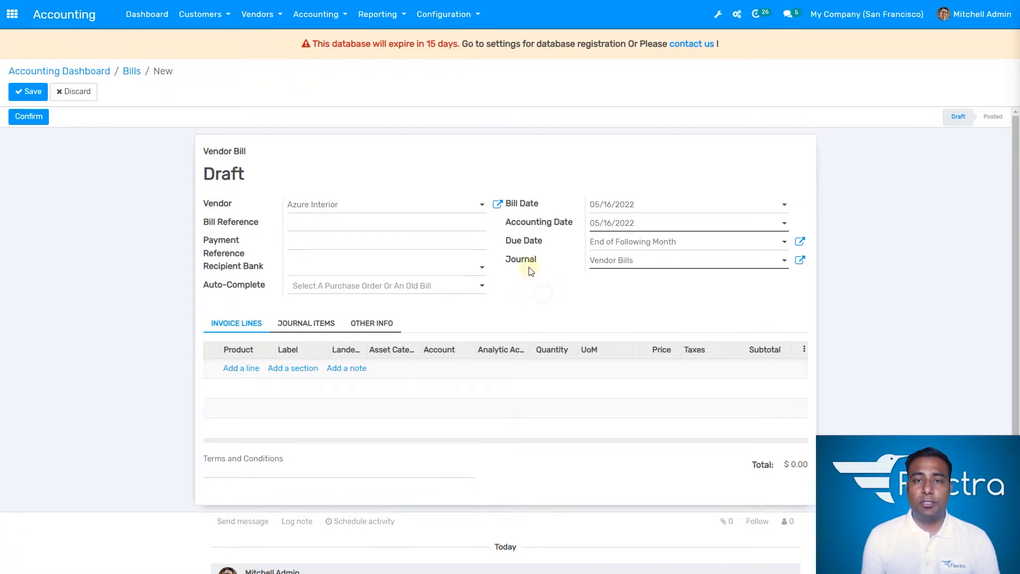
{"action": "left_click", "coordinate": [654, 265]}
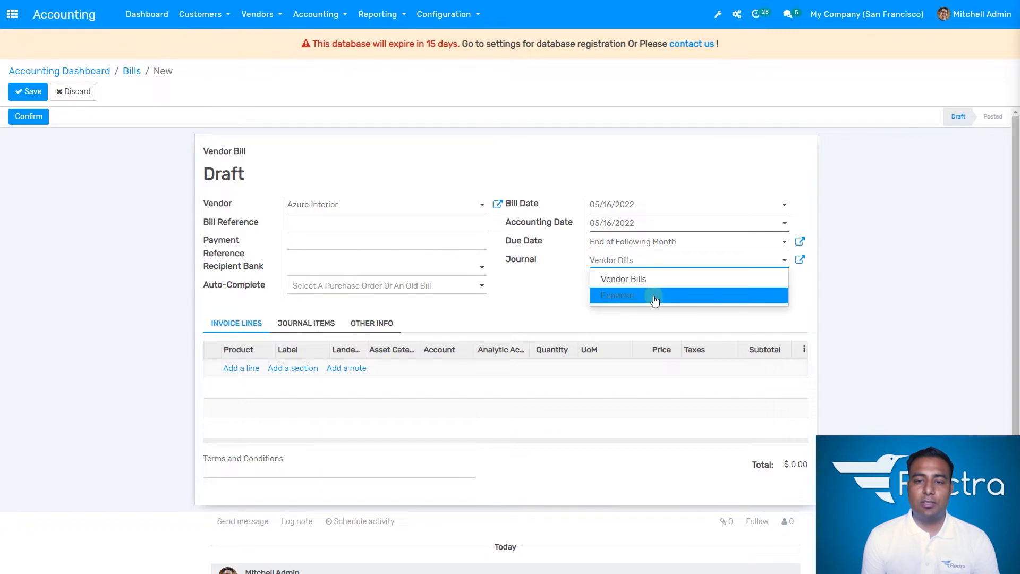
{"action": "left_click", "coordinate": [656, 280]}
{"action": "left_click", "coordinate": [610, 284]}
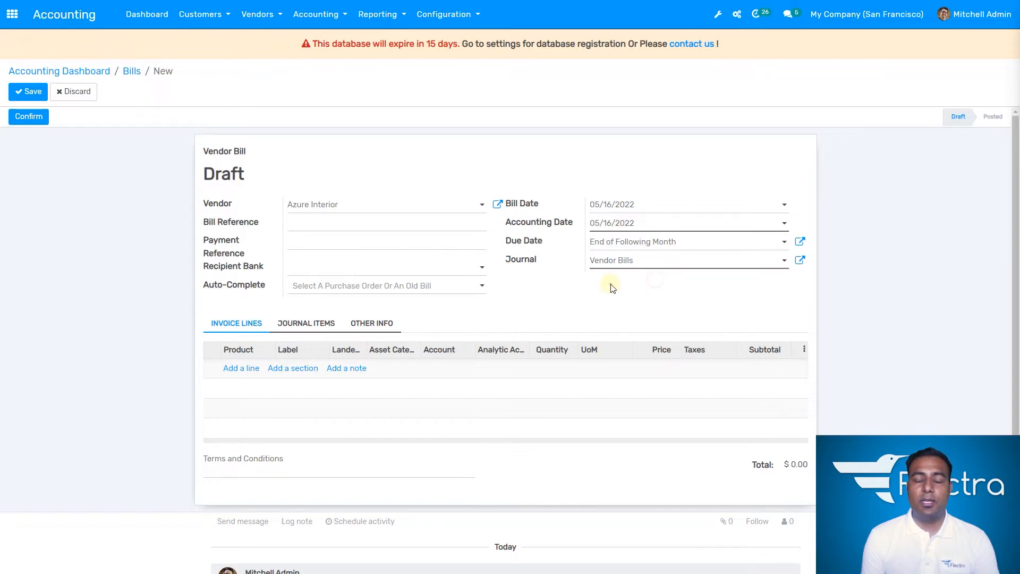
{"action": "left_click", "coordinate": [547, 312]}
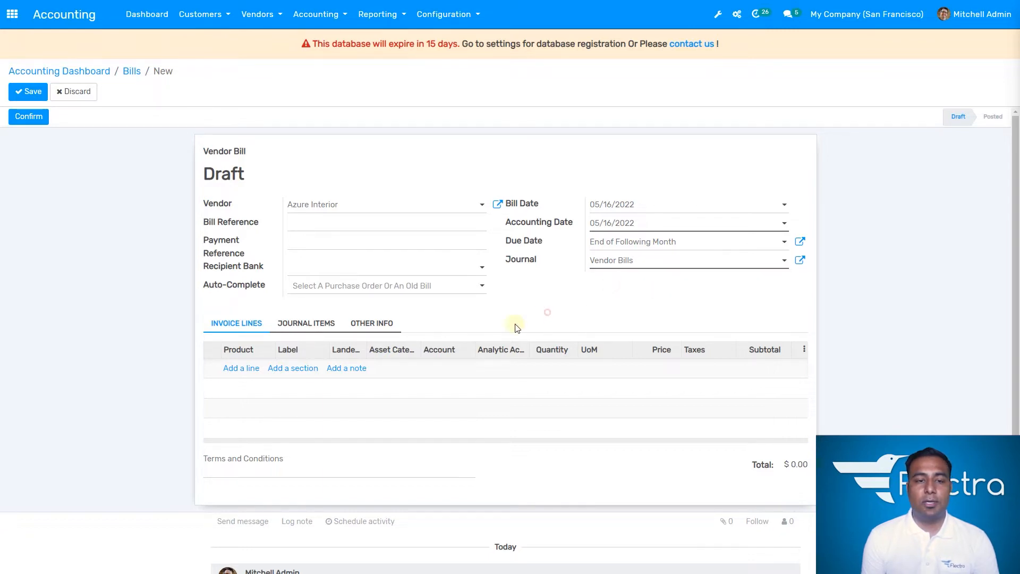
Add an invoice line for the product [DESK0005] Customizable Desk (CONFIG) (Custom, White)
{"action": "left_click", "coordinate": [250, 371]}
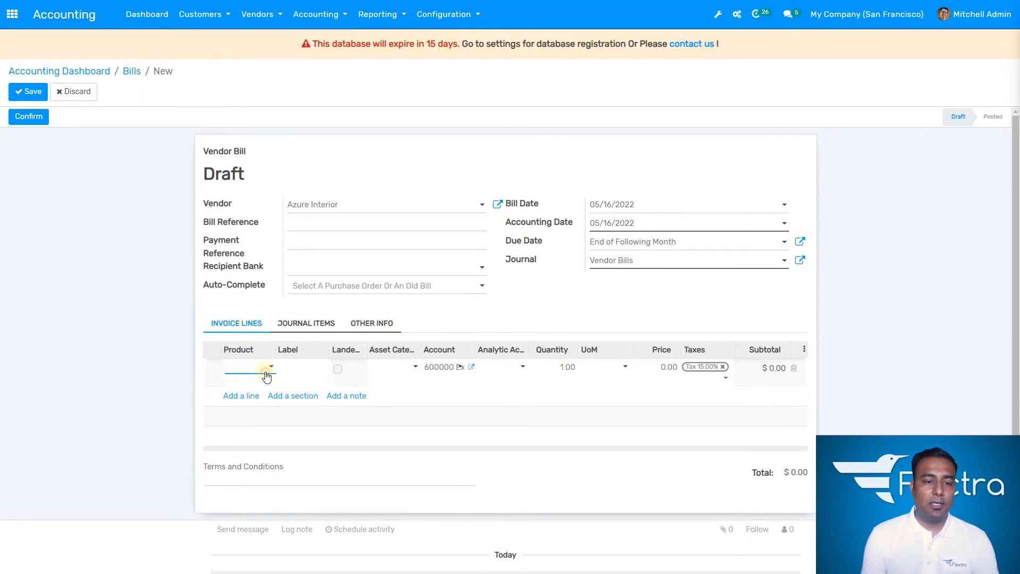
{"action": "left_click", "coordinate": [266, 377]}
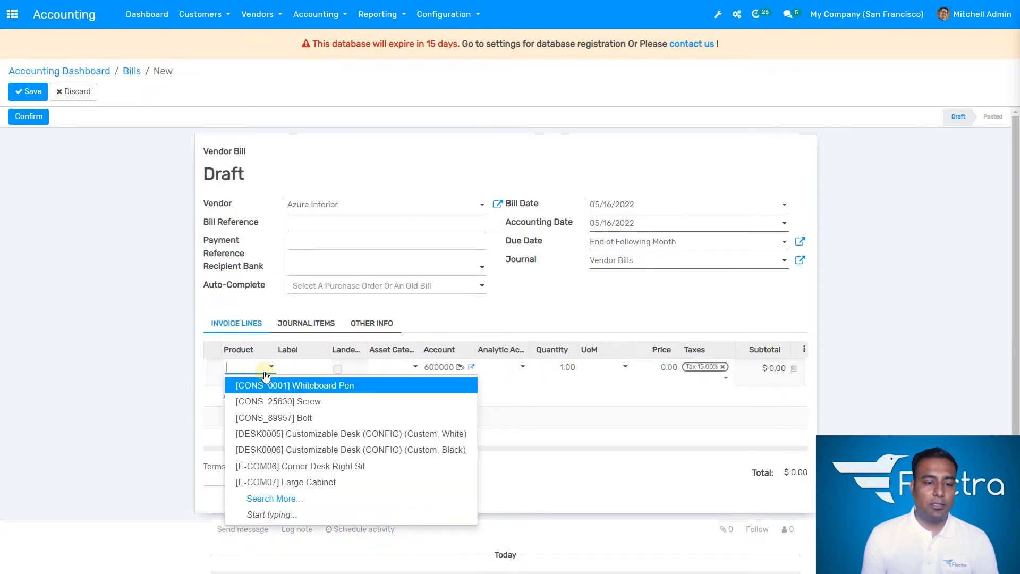
{"action": "left_click", "coordinate": [355, 434]}
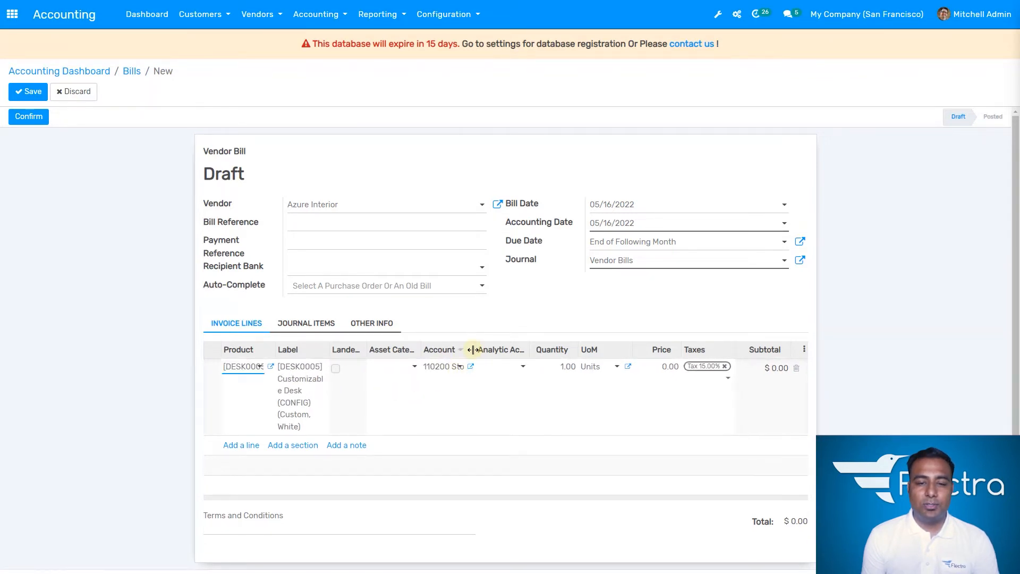
Widen the Account column of the invoice lines to fit the desk line's full account name
{"action": "left_click_drag", "start_coordinate": [473, 349], "coordinate": [567, 347]}
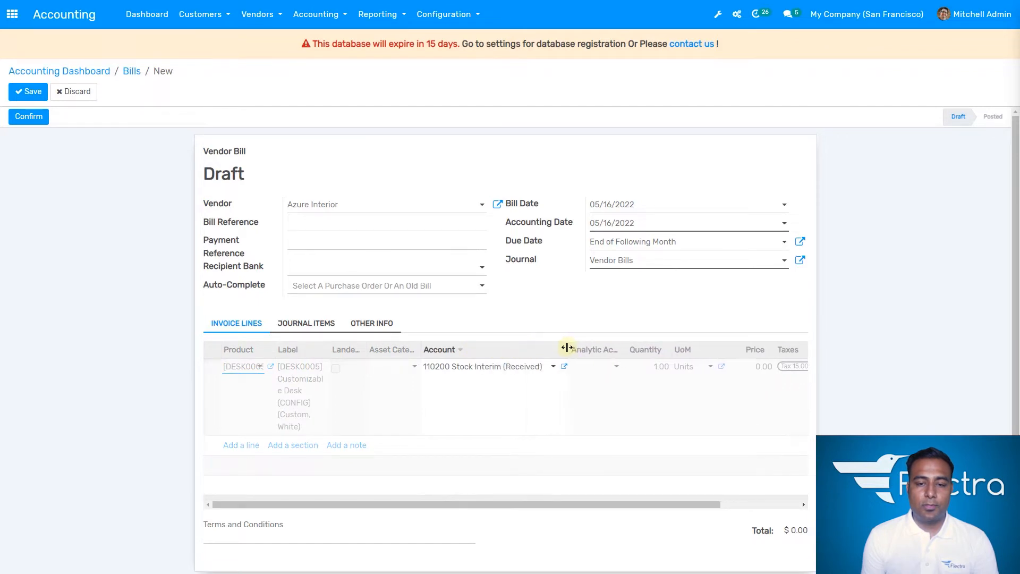
{"action": "left_click", "coordinate": [505, 319]}
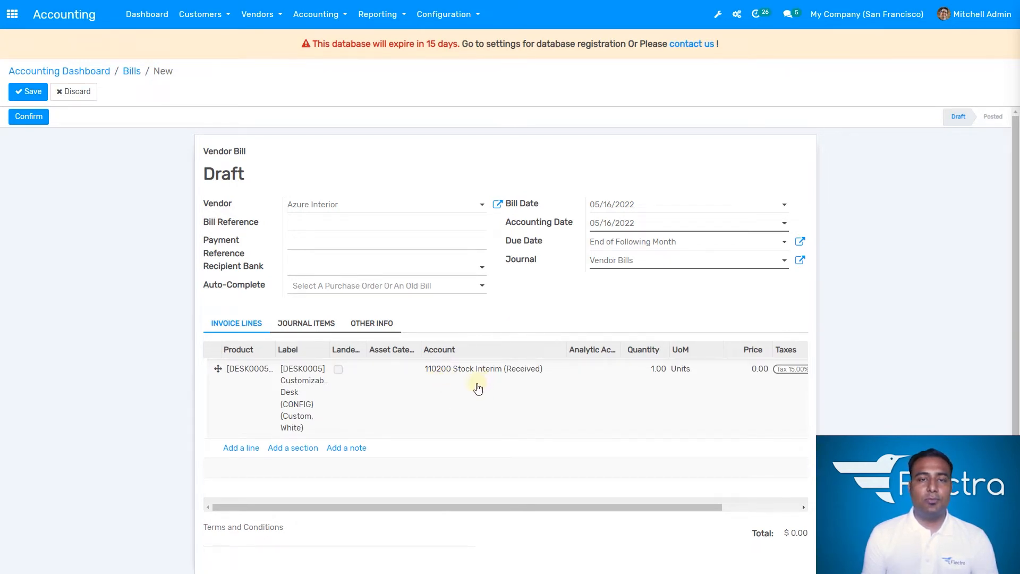
{"action": "left_click", "coordinate": [503, 317]}
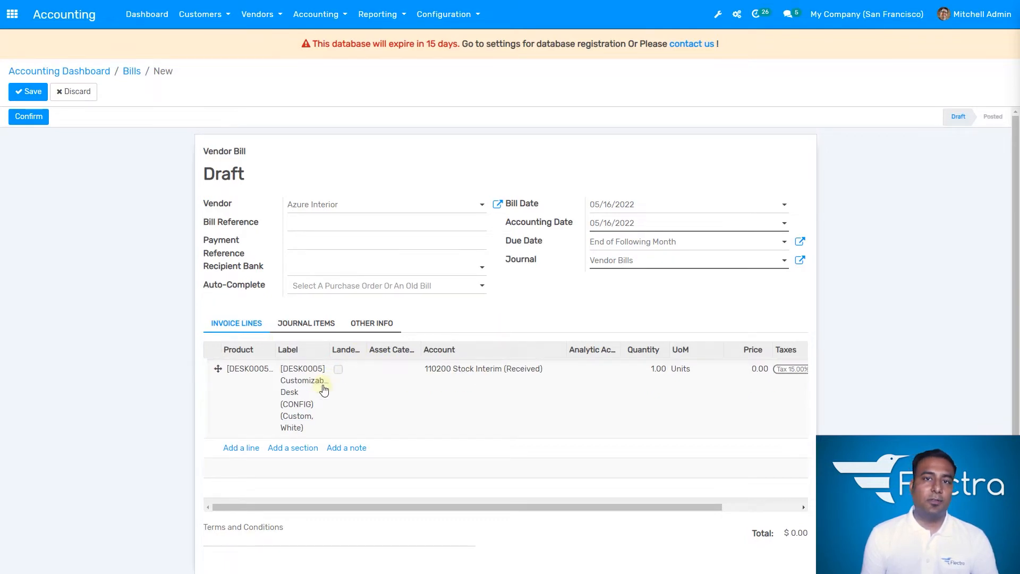
{"action": "left_click", "coordinate": [492, 318]}
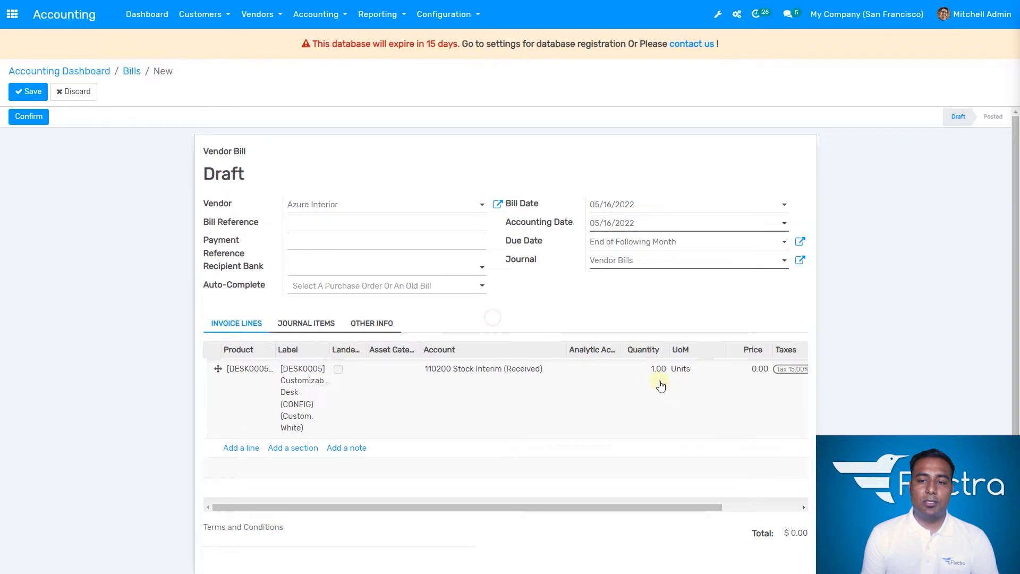
Set the Customizable Desk line's quantity to 10 and its price to 100
{"action": "left_click", "coordinate": [658, 370]}
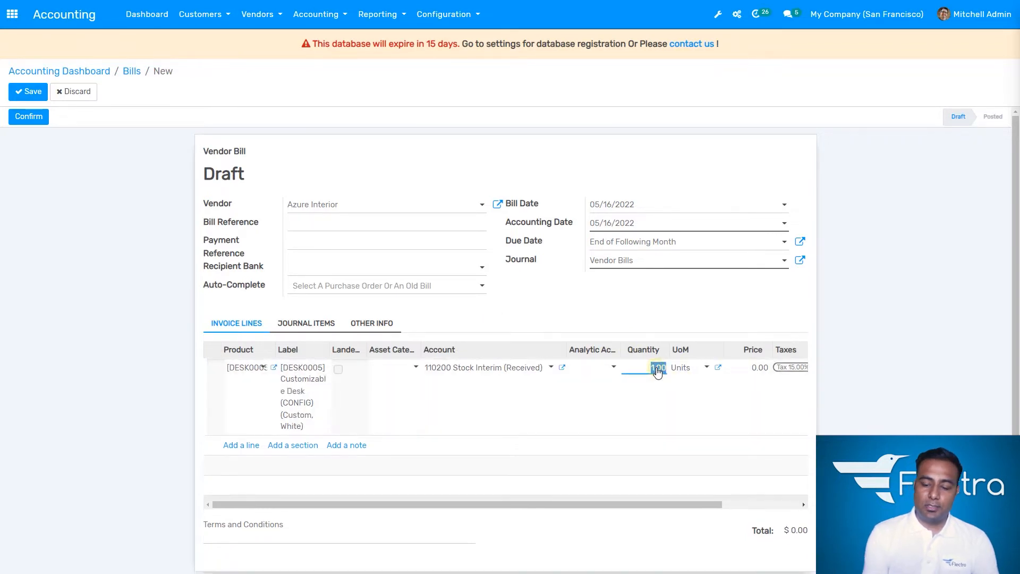
{"action": "type", "text": "1"}
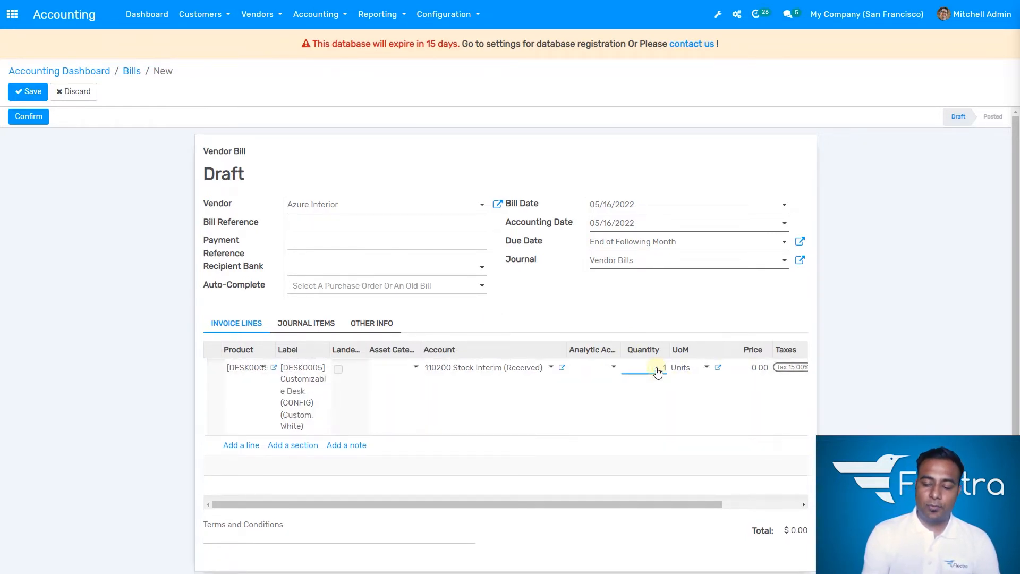
{"action": "key", "text": "Tab"}
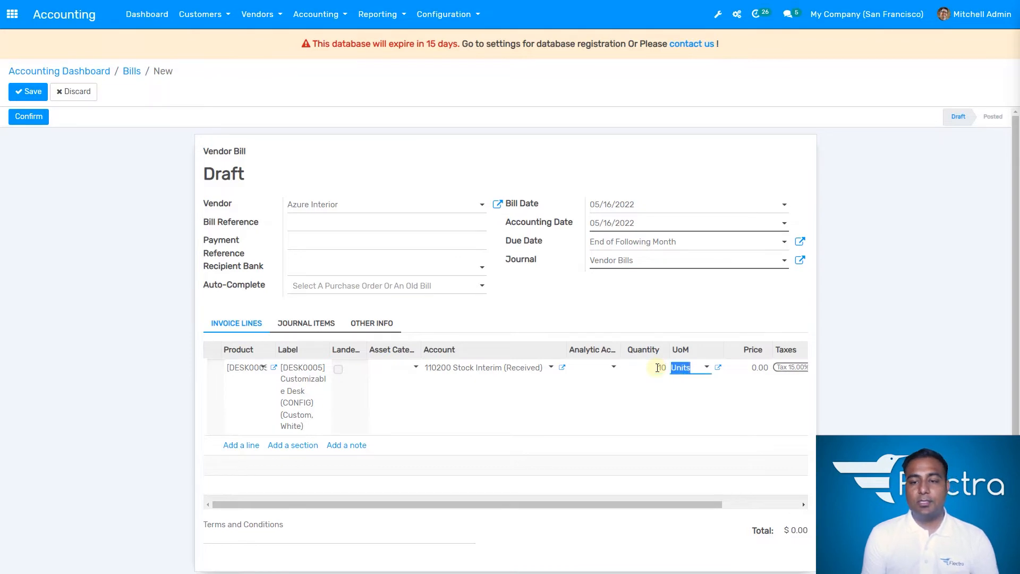
{"action": "left_click", "coordinate": [763, 369]}
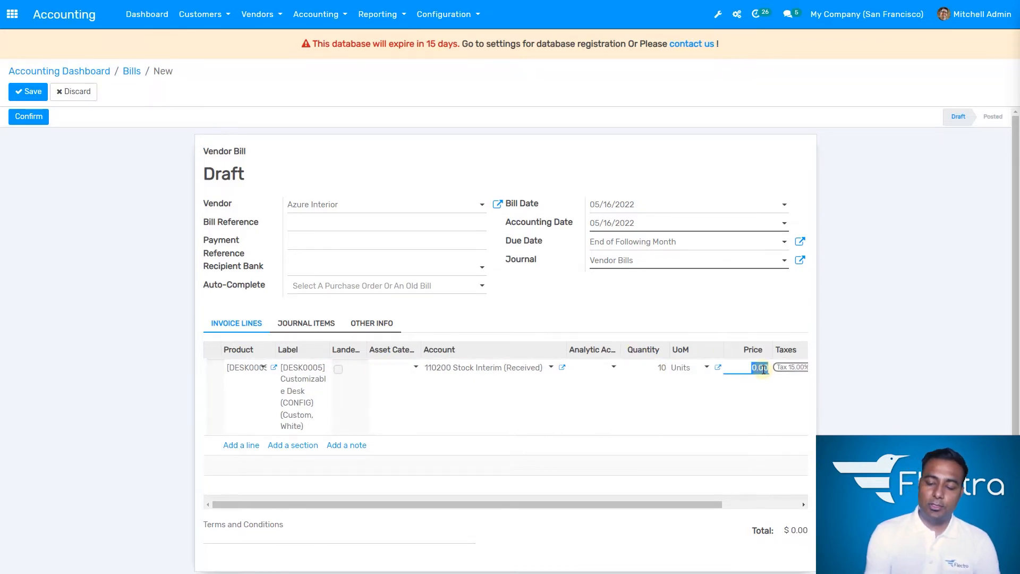
{"action": "key", "text": "BackSpace"}
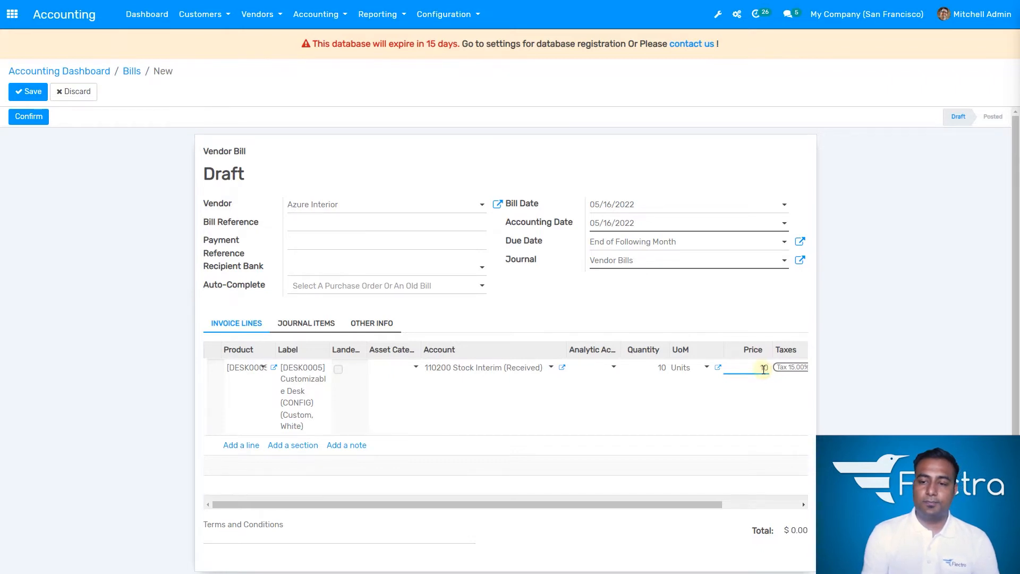
{"action": "left_click_drag", "start_coordinate": [718, 502], "coordinate": [795, 503]}
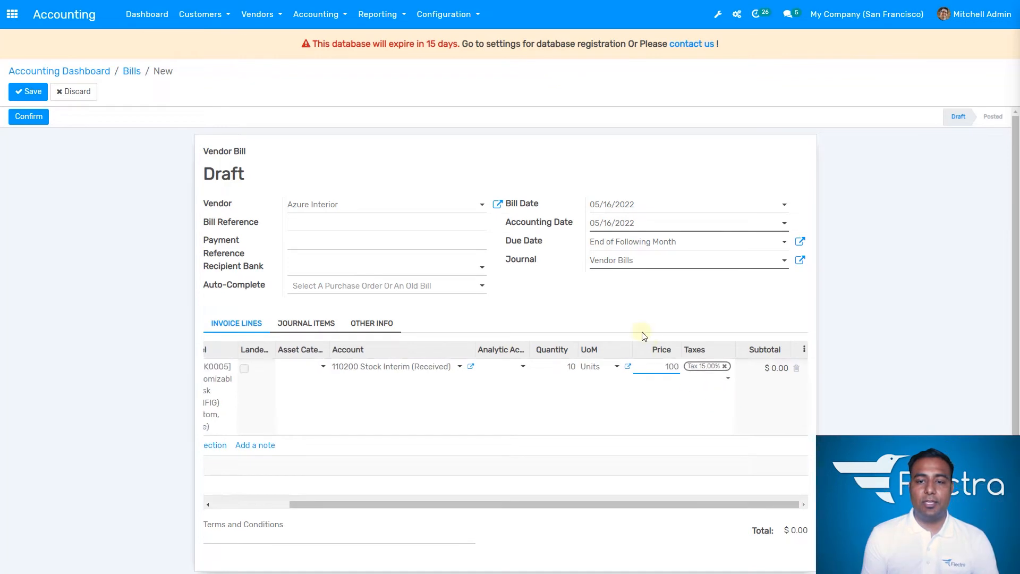
{"action": "left_click", "coordinate": [564, 395]}
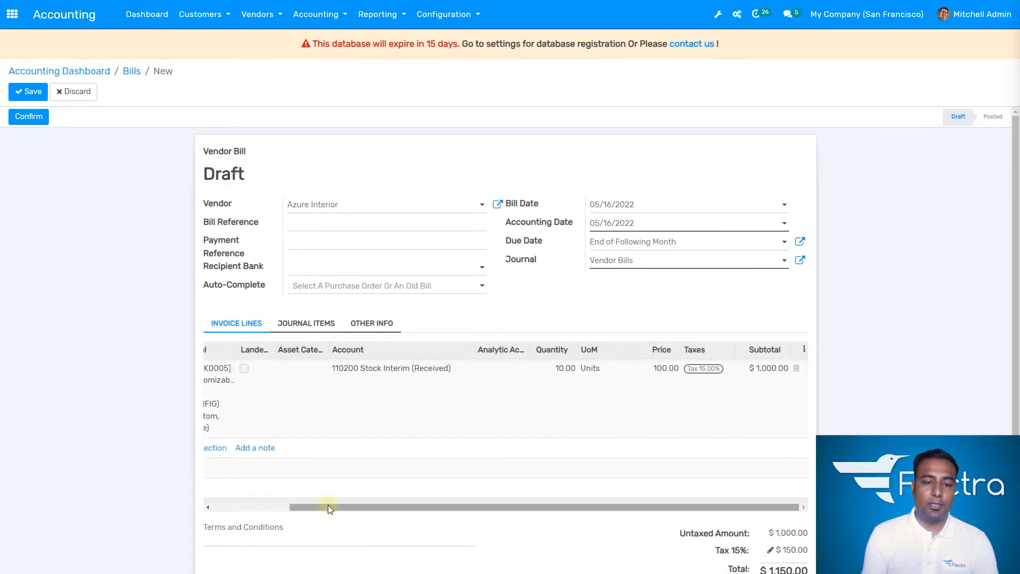
Add a second invoice line for the product [E-COM07] Large Cabinet
{"action": "left_click_drag", "start_coordinate": [328, 502], "coordinate": [200, 505]}
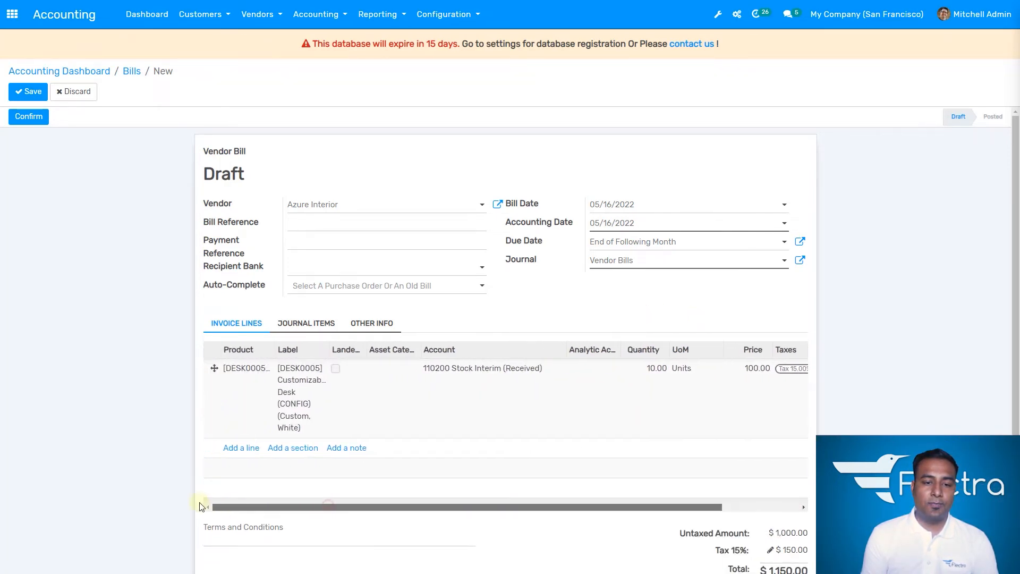
{"action": "left_click", "coordinate": [246, 449]}
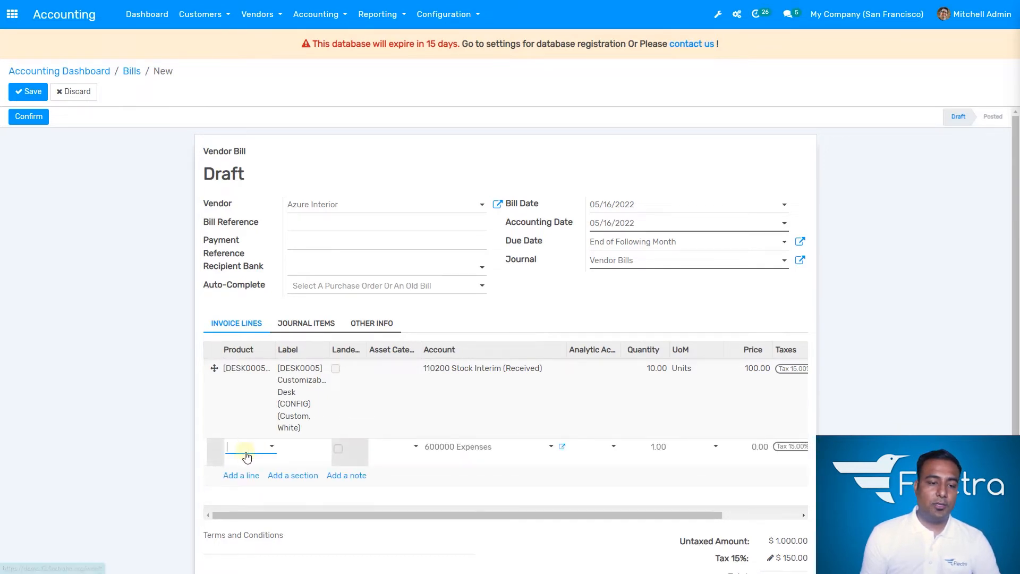
{"action": "left_click", "coordinate": [253, 446]}
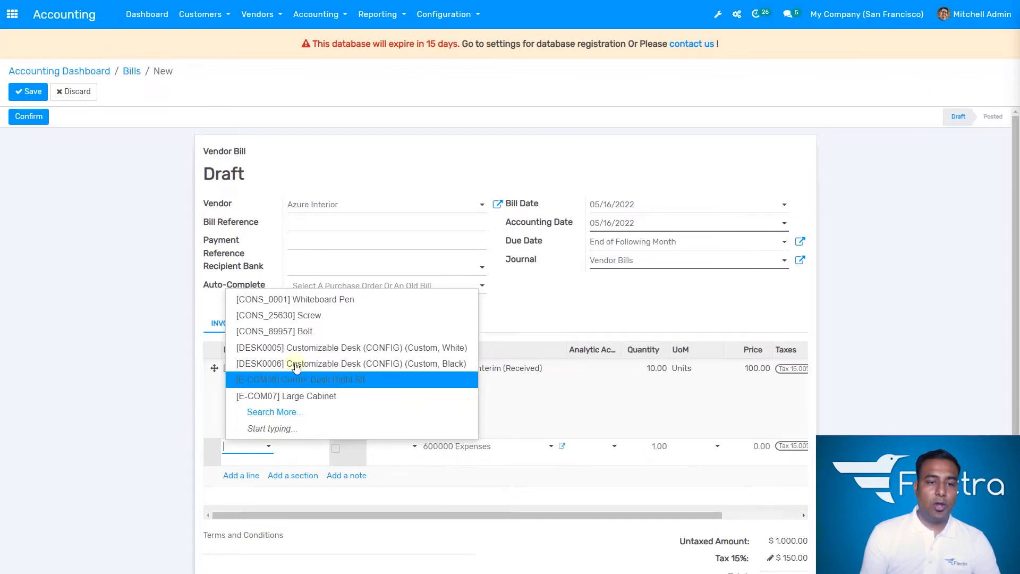
{"action": "left_click", "coordinate": [306, 317]}
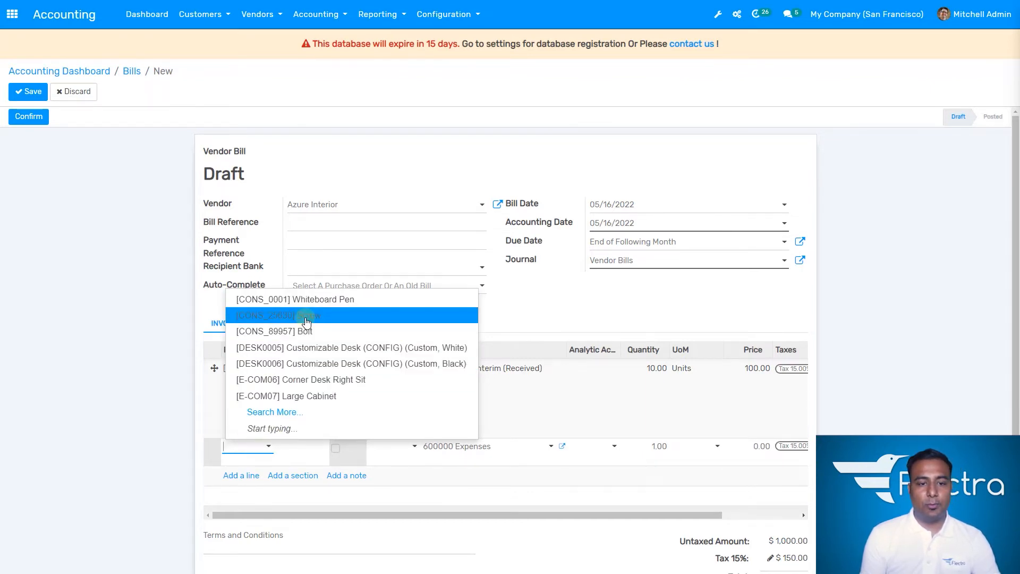
{"action": "left_click", "coordinate": [340, 396]}
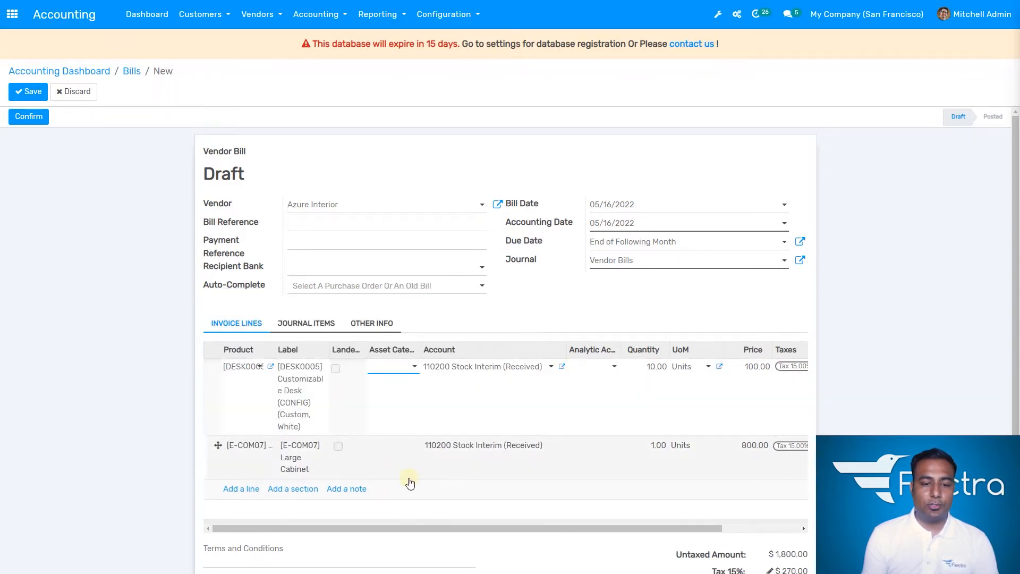
Set the Large Cabinet line's quantity to 5 and keep its price at 800
{"action": "left_click", "coordinate": [658, 446]}
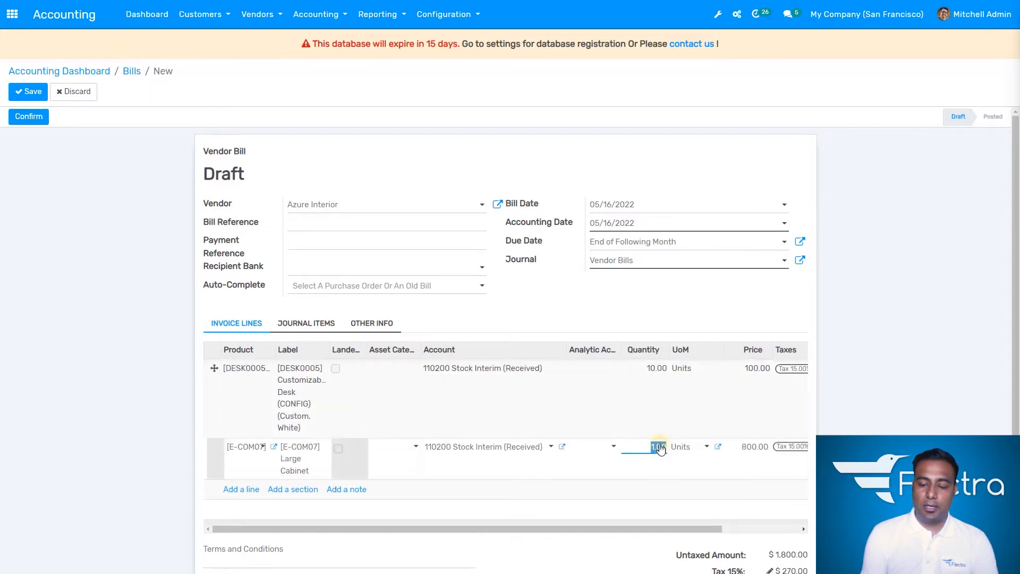
{"action": "type", "text": "5"}
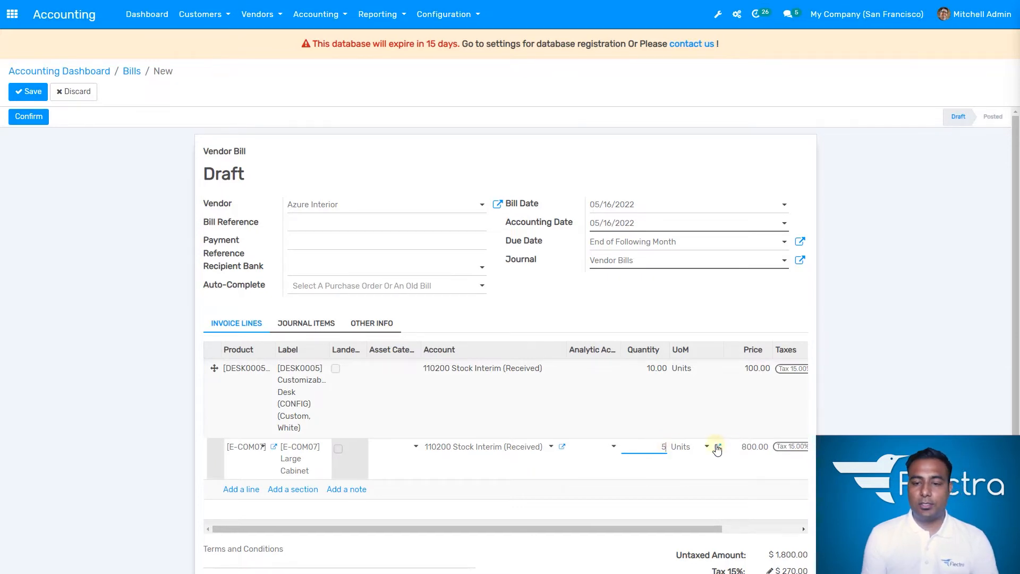
{"action": "key", "text": "Tab"}
{"action": "key", "text": "Tab"}
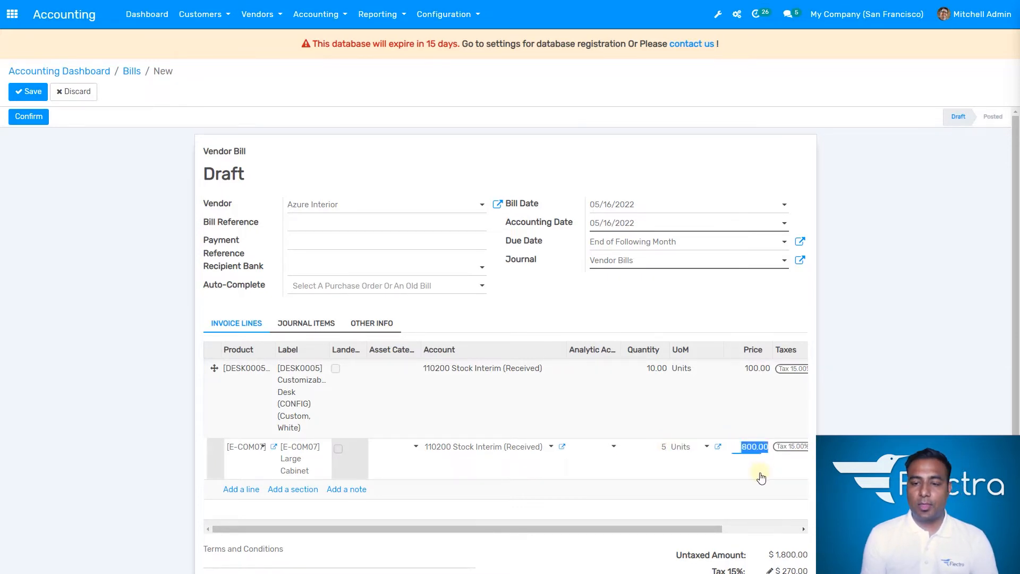
{"action": "left_click_drag", "start_coordinate": [697, 530], "coordinate": [770, 528]}
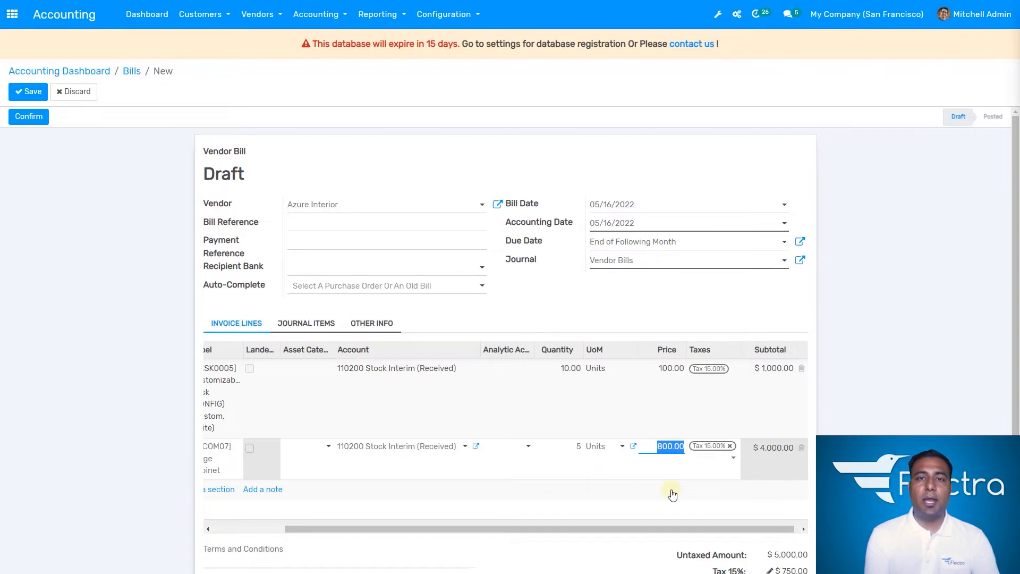
{"action": "left_click", "coordinate": [636, 315]}
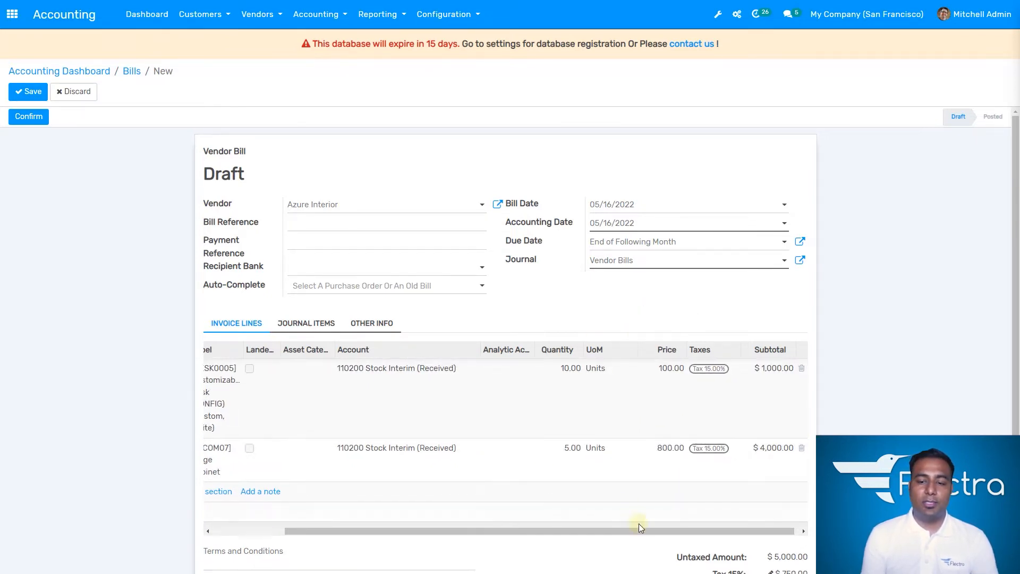
Review the bill's total amounts, journal items and other accounting information
{"action": "scroll", "coordinate": [668, 513], "scroll_direction": "down", "scroll_amount": 3}
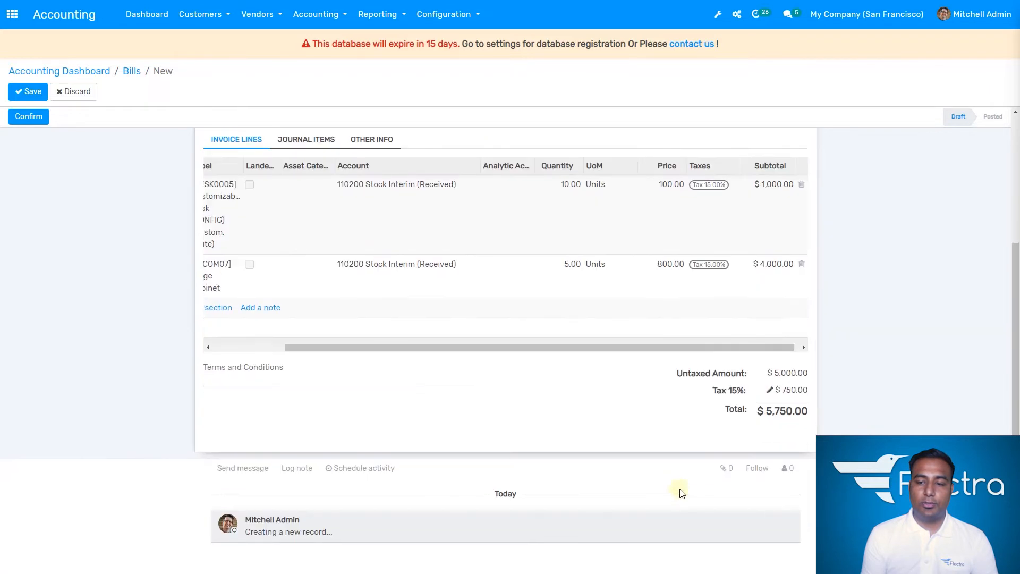
{"action": "left_click", "coordinate": [534, 407]}
{"action": "scroll", "coordinate": [401, 434], "scroll_direction": "up", "scroll_amount": 3}
{"action": "left_click_drag", "start_coordinate": [405, 528], "coordinate": [333, 528]}
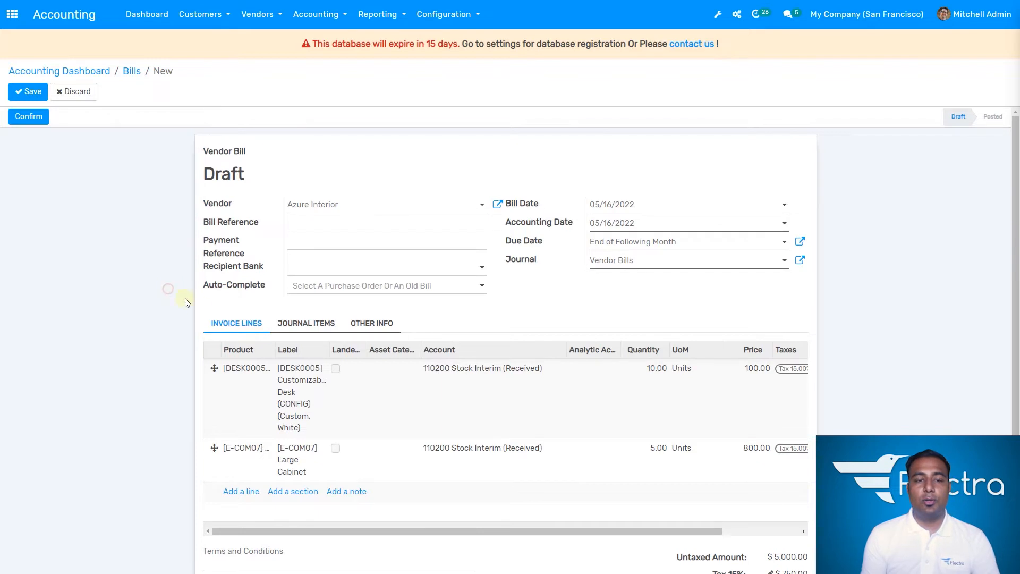
{"action": "left_click", "coordinate": [313, 326]}
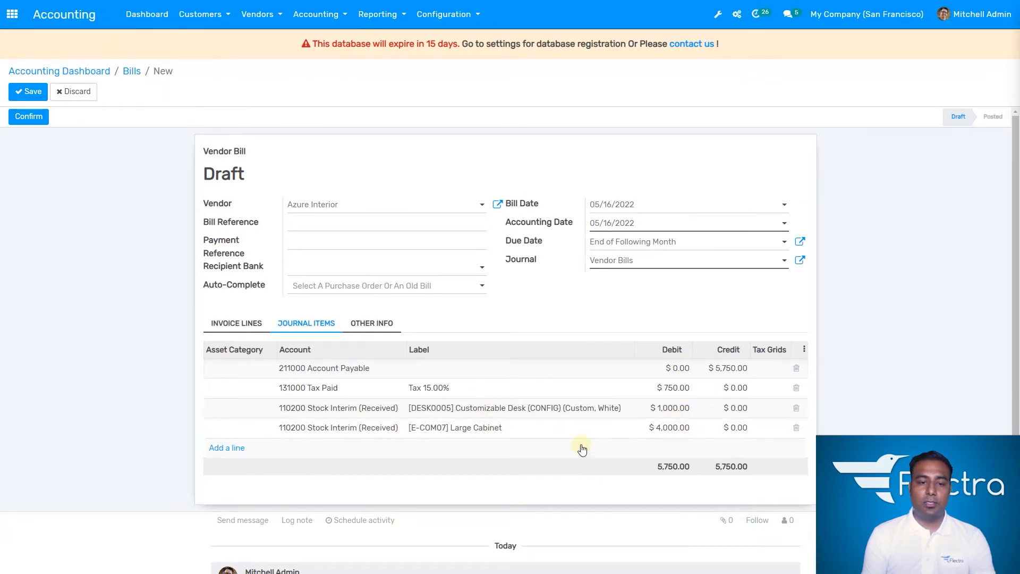
{"action": "left_click", "coordinate": [370, 324]}
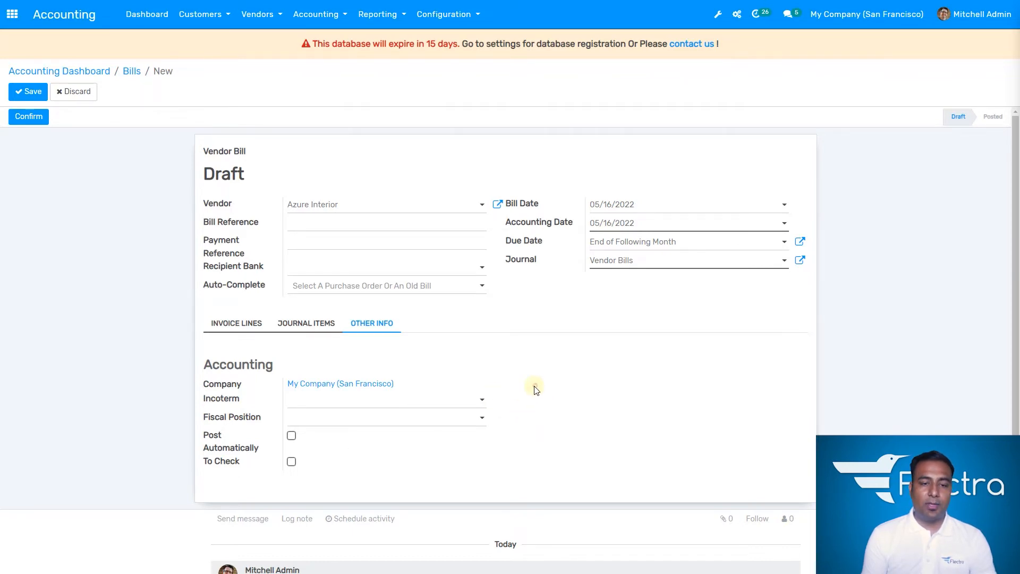
{"action": "left_click", "coordinate": [248, 323]}
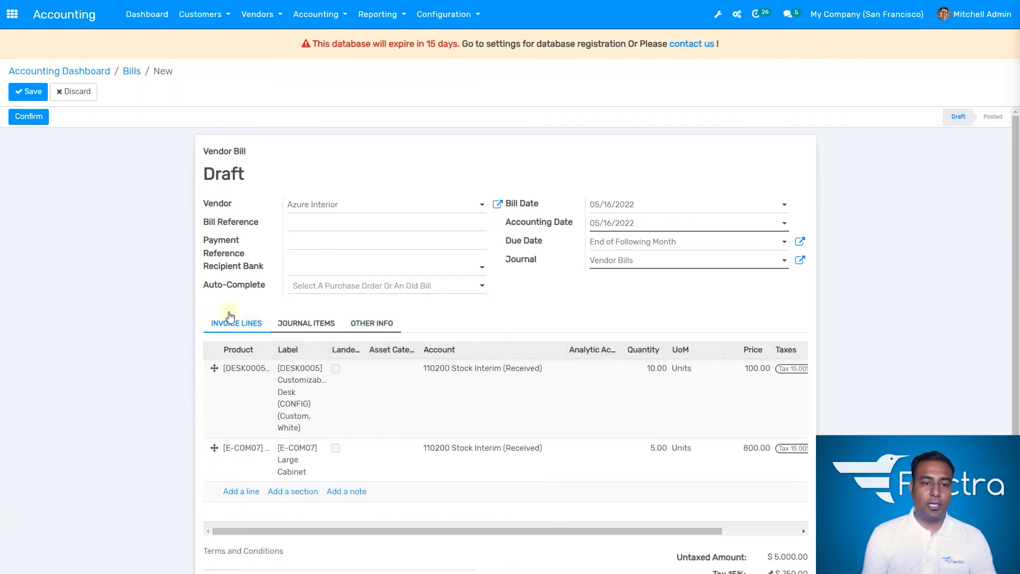
{"action": "left_click", "coordinate": [526, 317]}
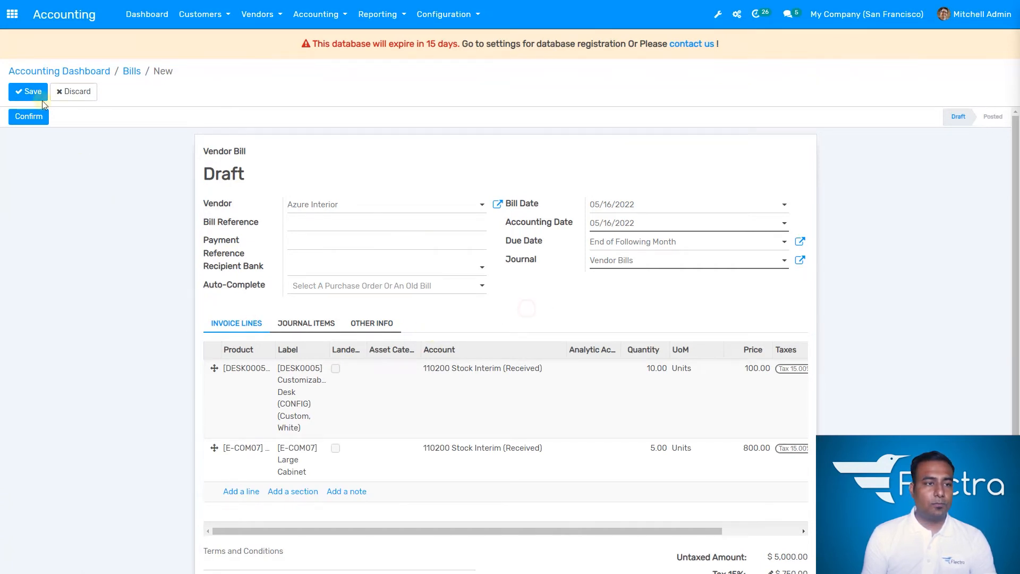
Save the Azure Interior vendor bill as a draft and review its invoice lines, totals and message log
{"action": "left_click", "coordinate": [23, 94]}
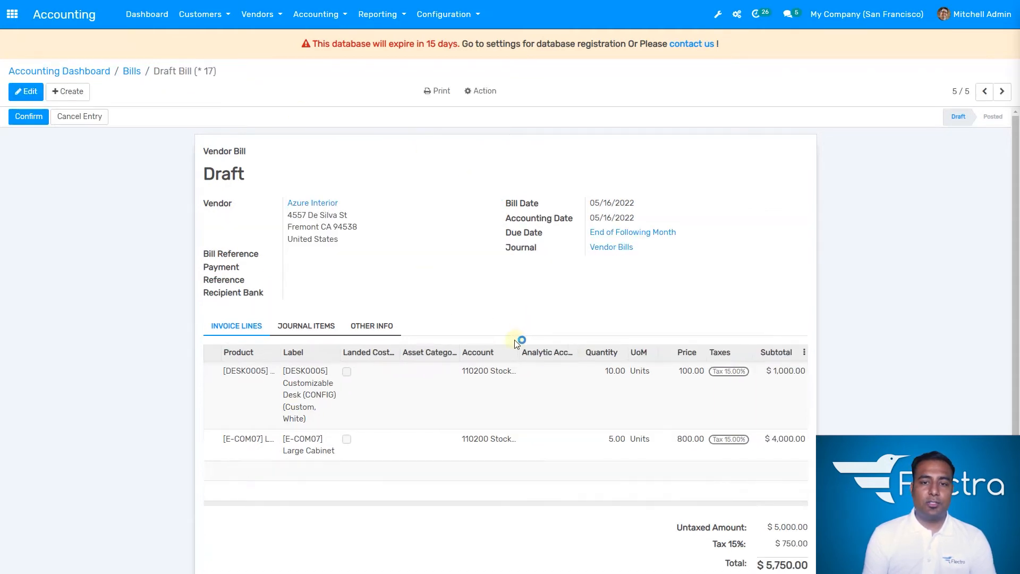
{"action": "scroll", "coordinate": [494, 311], "scroll_direction": "down", "scroll_amount": 3}
{"action": "scroll", "coordinate": [497, 313], "scroll_direction": "down", "scroll_amount": 1}
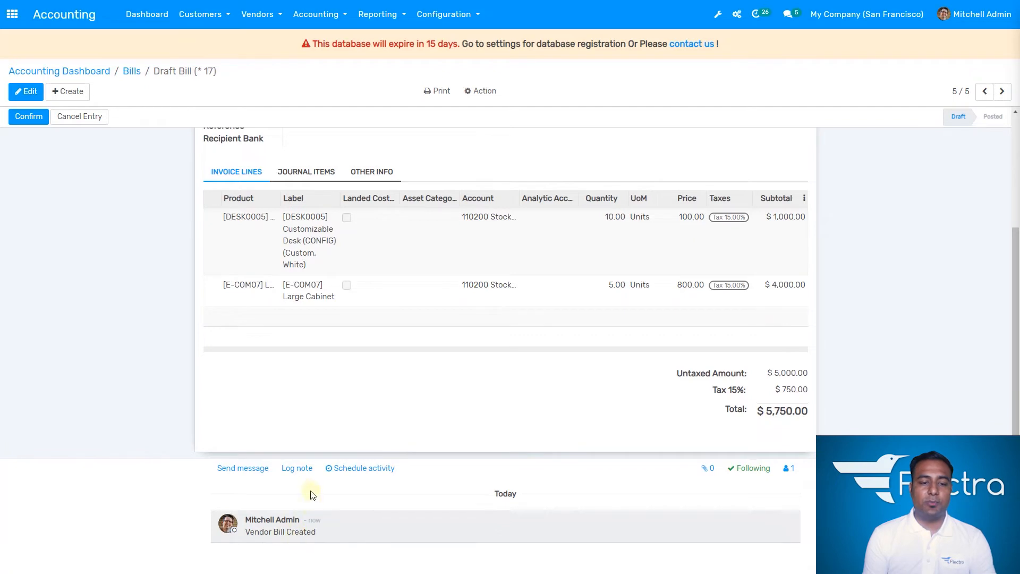
{"action": "scroll", "coordinate": [254, 484], "scroll_direction": "up", "scroll_amount": 3}
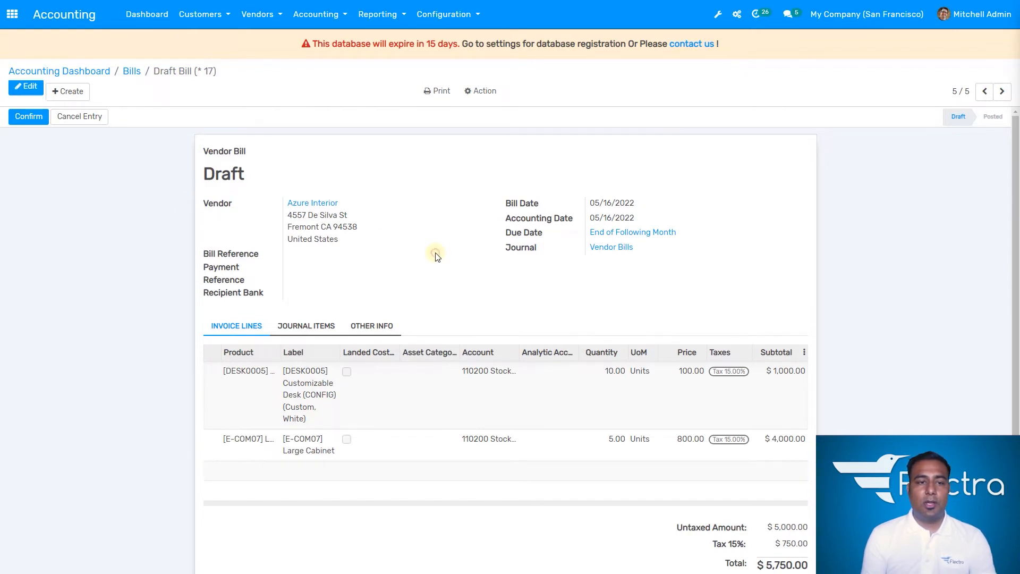
{"action": "scroll", "coordinate": [438, 250], "scroll_direction": "down", "scroll_amount": 1}
{"action": "scroll", "coordinate": [435, 255], "scroll_direction": "down", "scroll_amount": 2}
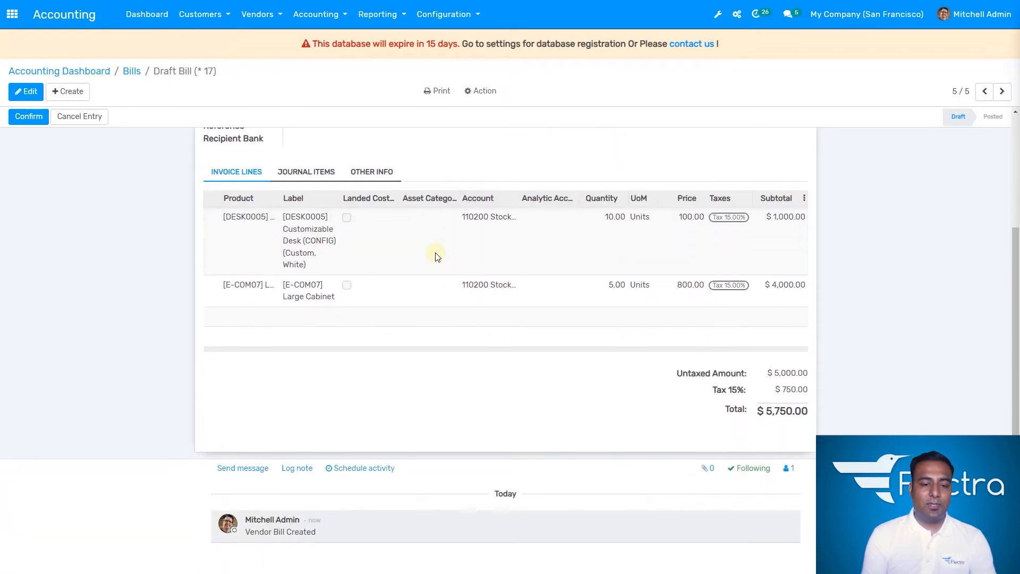
{"action": "scroll", "coordinate": [622, 264], "scroll_direction": "up", "scroll_amount": 3}
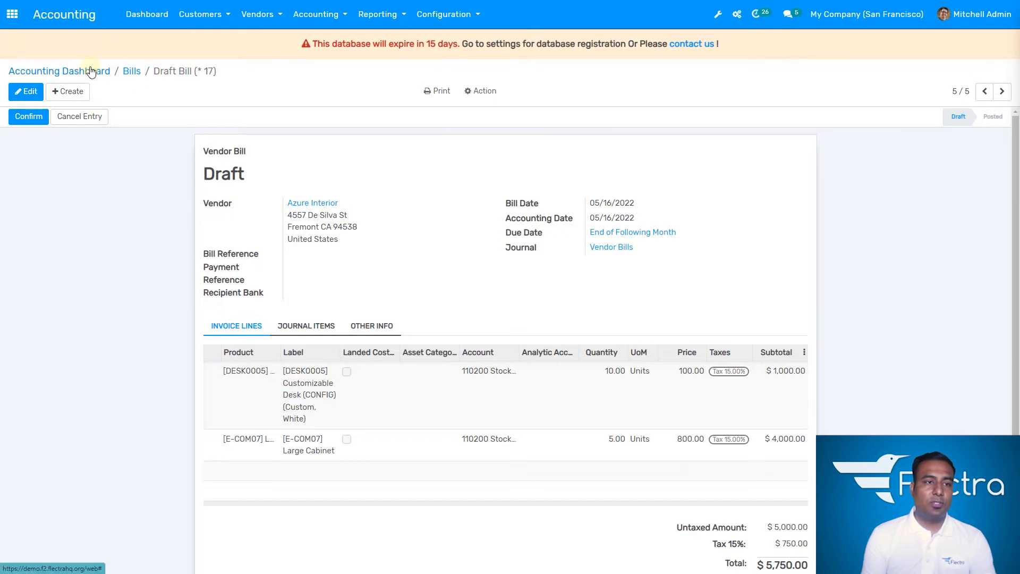
Return to the accounting dashboard and list the vendor bills waiting for validation
{"action": "left_click", "coordinate": [68, 12]}
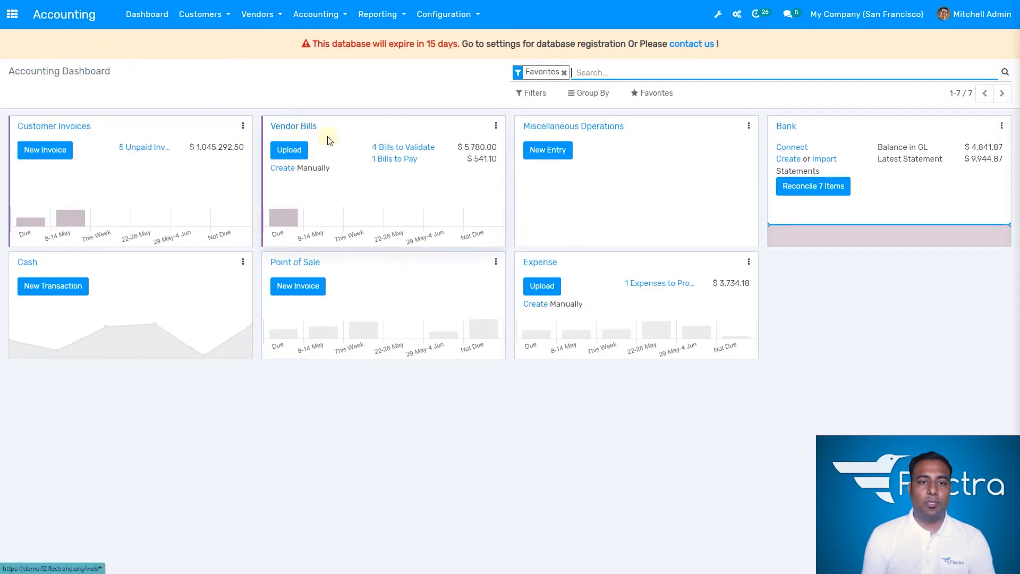
{"action": "left_click", "coordinate": [409, 152]}
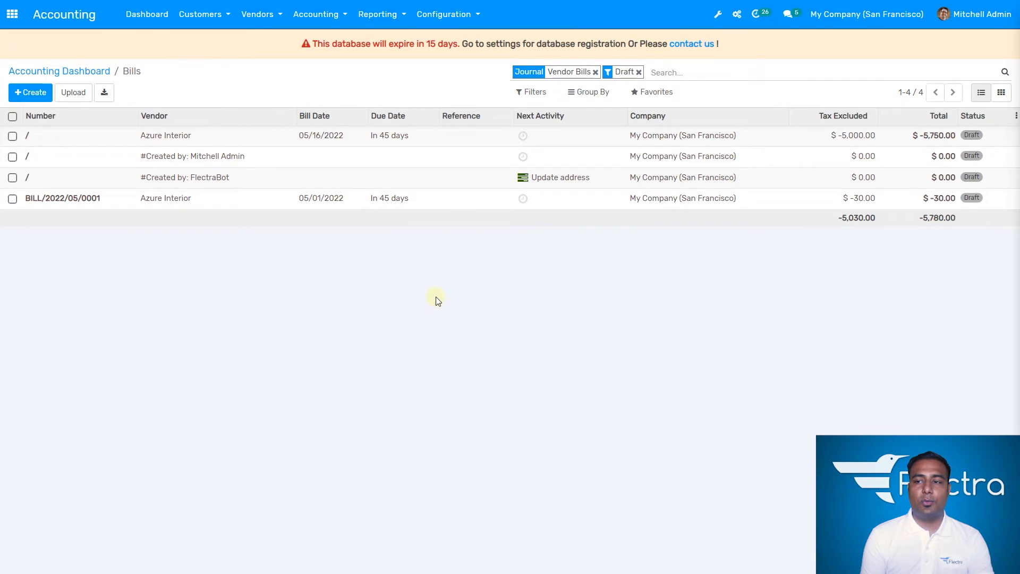
{"action": "left_click", "coordinate": [417, 296]}
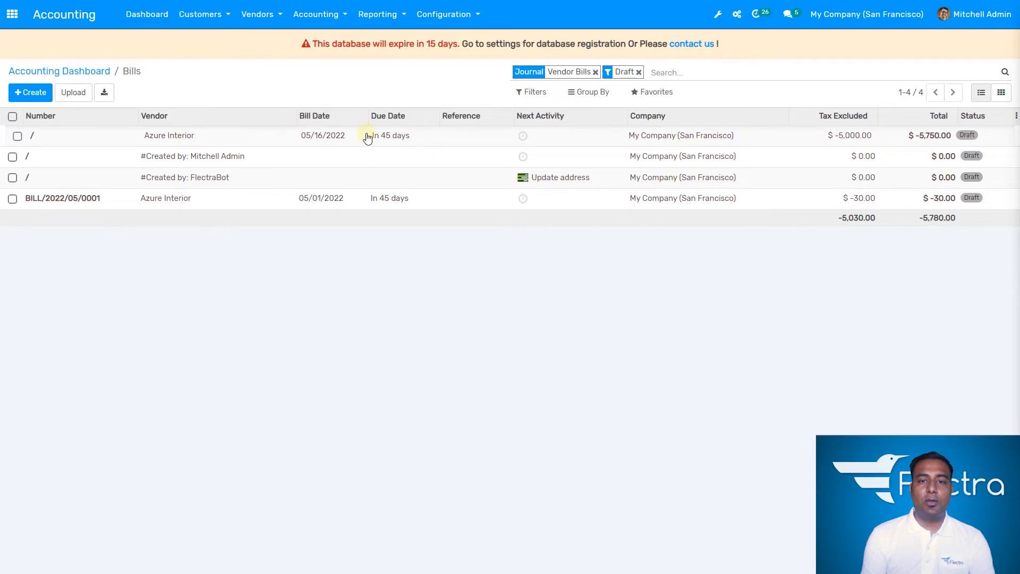
Select the Azure Interior bill dated 05/16/2022 in the bills list and examine the actions offered for posting it
{"action": "left_click", "coordinate": [20, 139]}
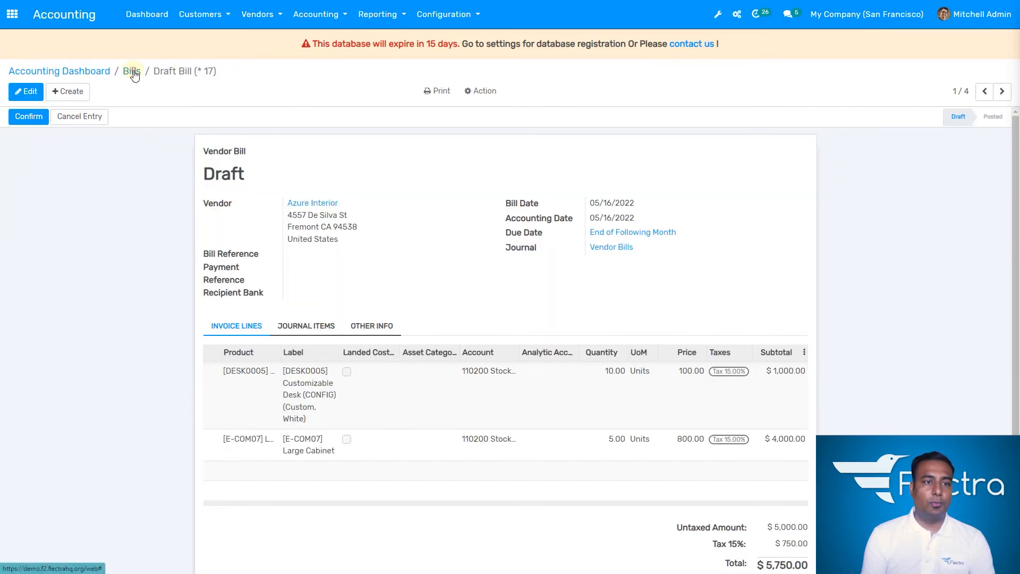
{"action": "left_click", "coordinate": [133, 71]}
{"action": "left_click", "coordinate": [12, 137]}
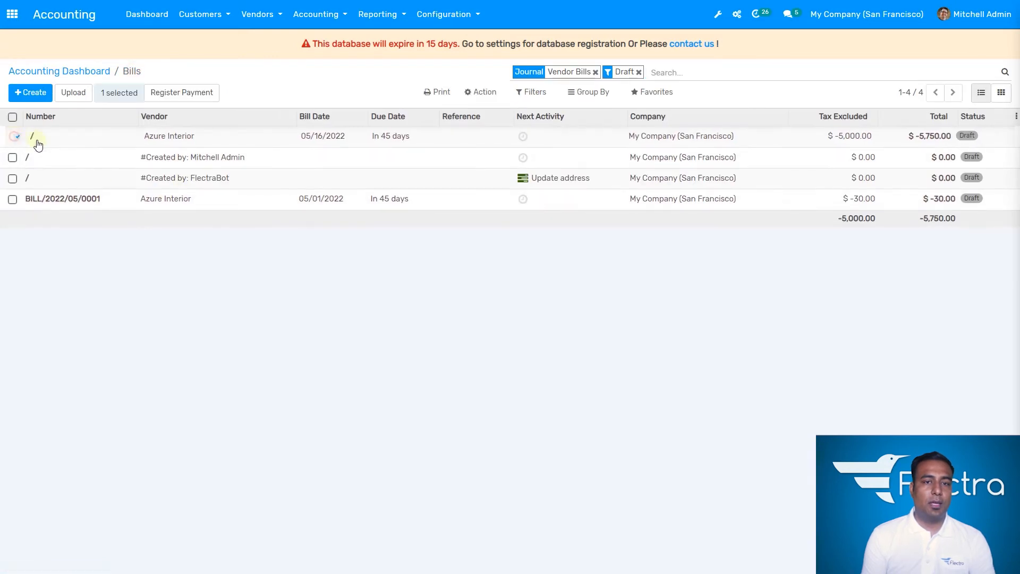
{"action": "left_click", "coordinate": [471, 94]}
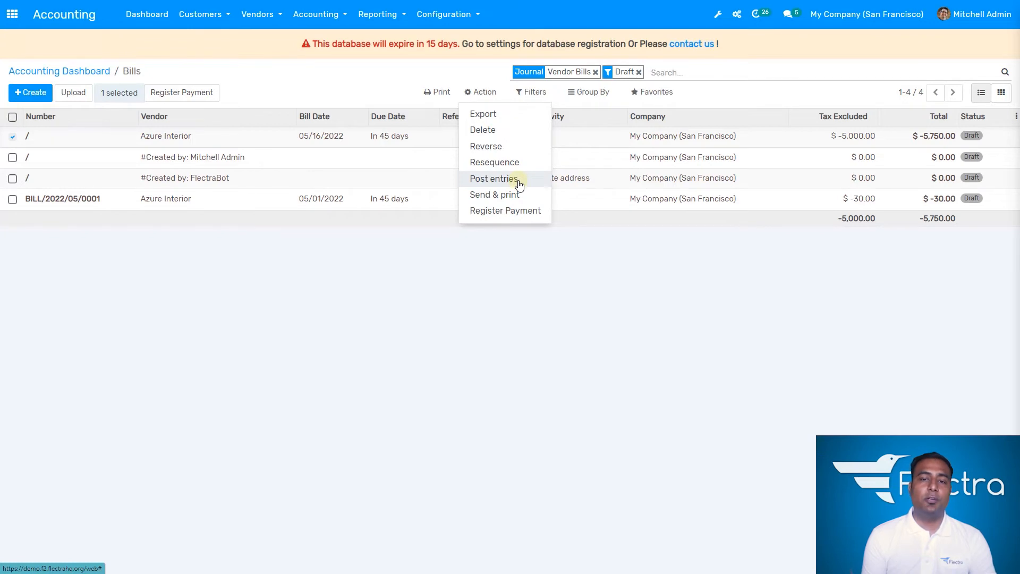
{"action": "left_click", "coordinate": [341, 86]}
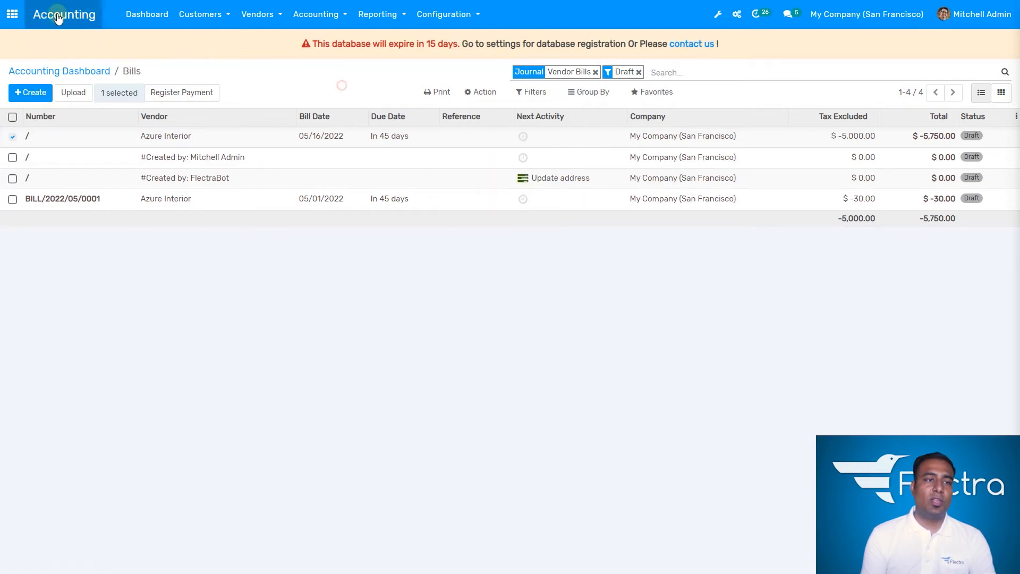
Switch to the Purchase app and create a request for quotation with an individual Azure Interior contact as vendor
{"action": "left_click", "coordinate": [12, 14]}
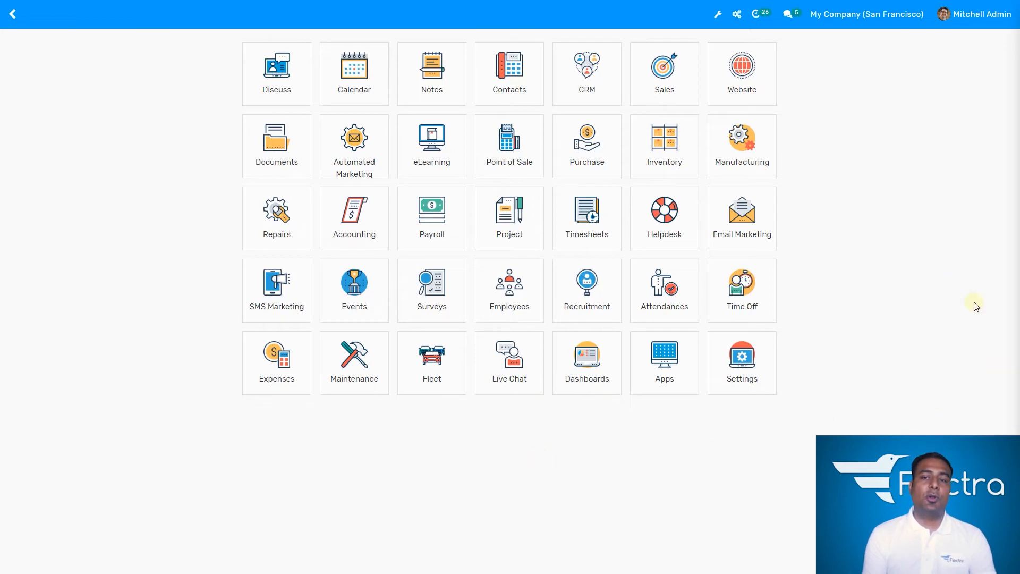
{"action": "left_click", "coordinate": [600, 153]}
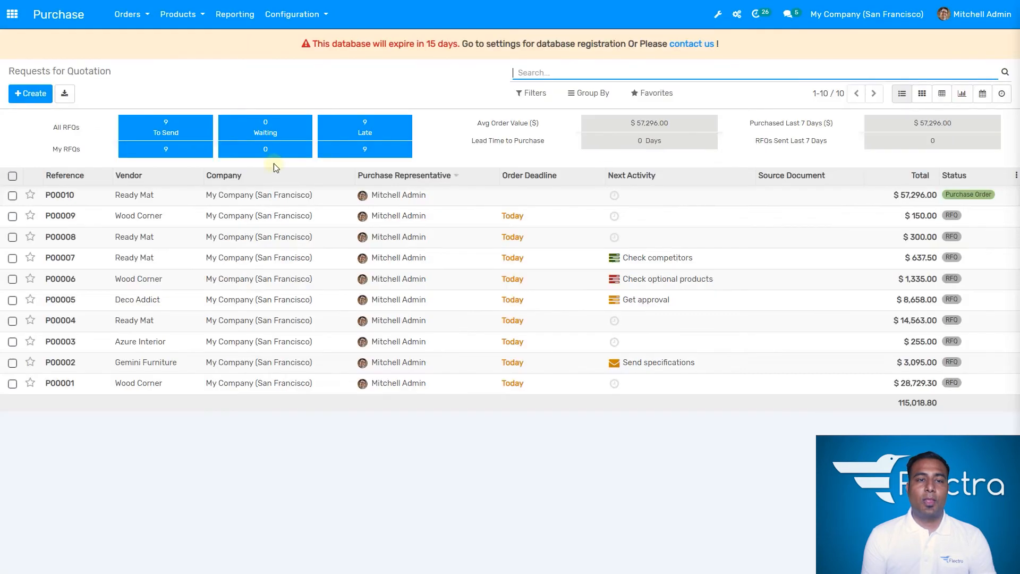
{"action": "left_click", "coordinate": [30, 100]}
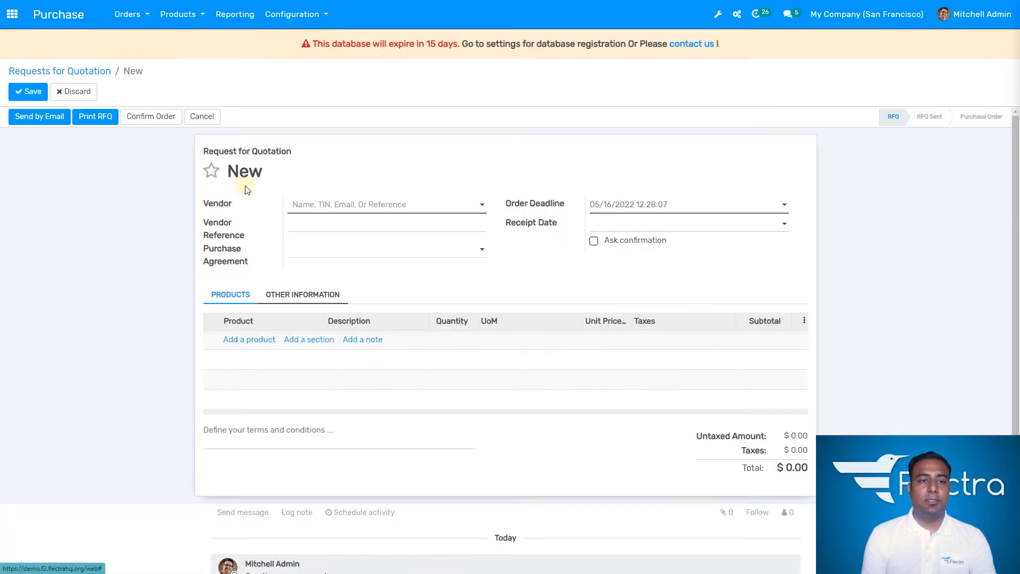
{"action": "left_click", "coordinate": [356, 204]}
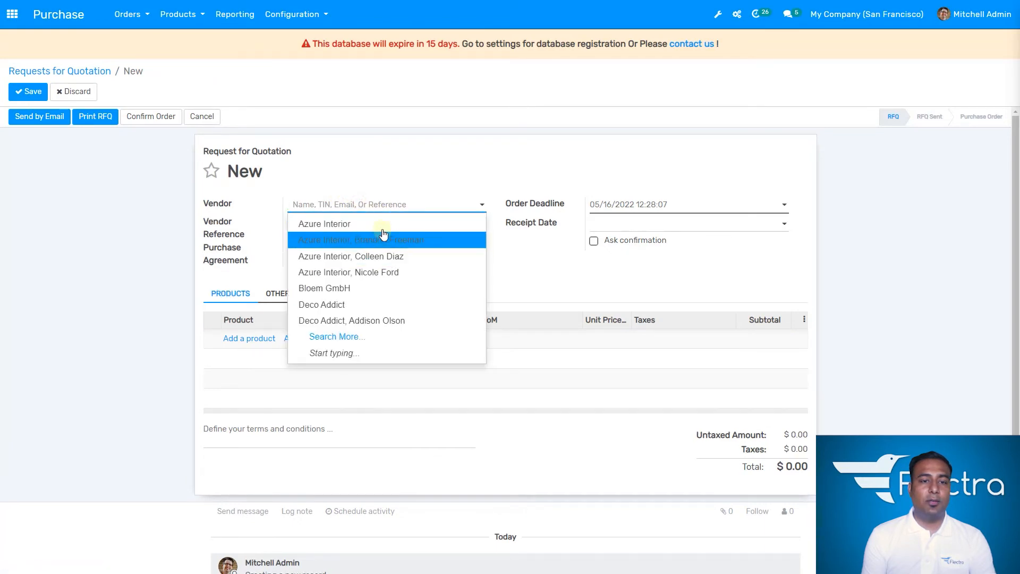
{"action": "left_click", "coordinate": [383, 246]}
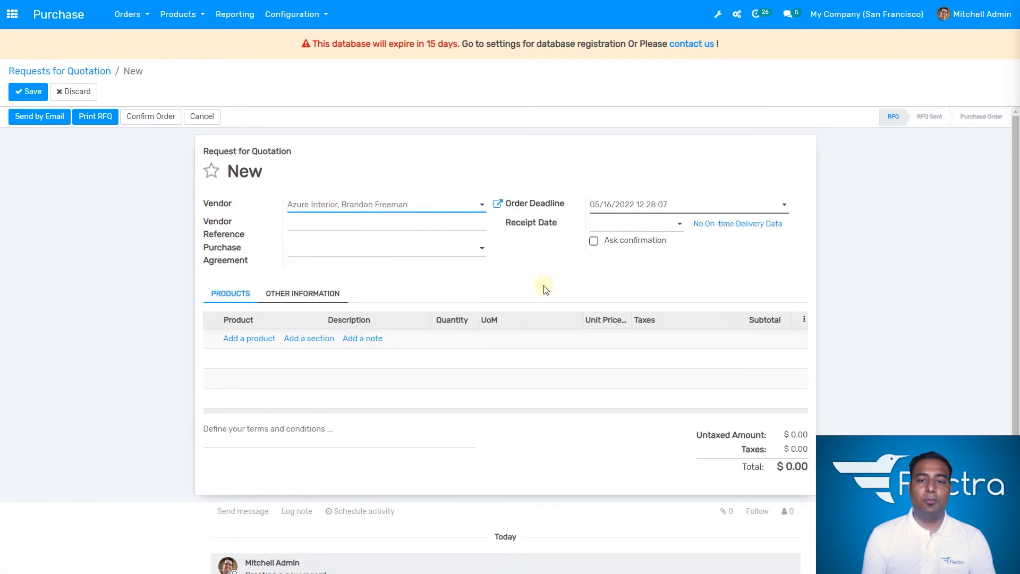
Add a product line for [E-COM11] Cabinet with Doors to the request for quotation
{"action": "left_click", "coordinate": [262, 345]}
{"action": "left_click", "coordinate": [277, 340]}
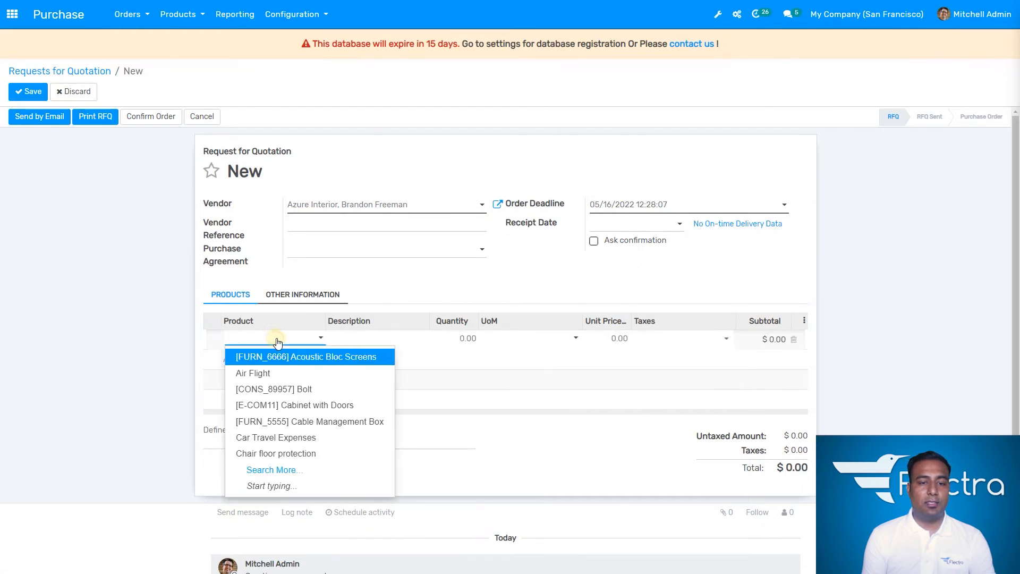
{"action": "left_click", "coordinate": [313, 422]}
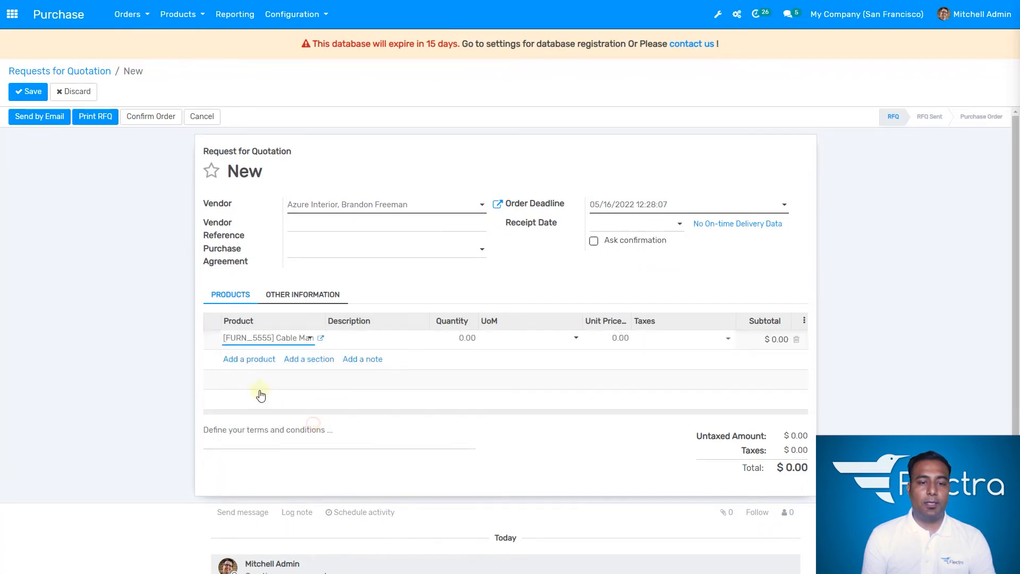
{"action": "left_click", "coordinate": [290, 343]}
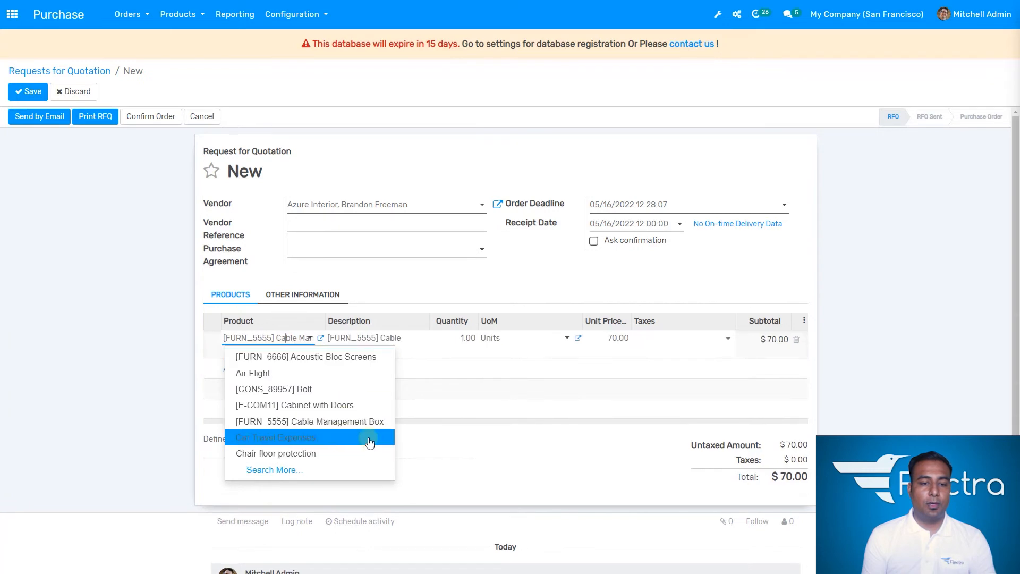
{"action": "left_click", "coordinate": [348, 416]}
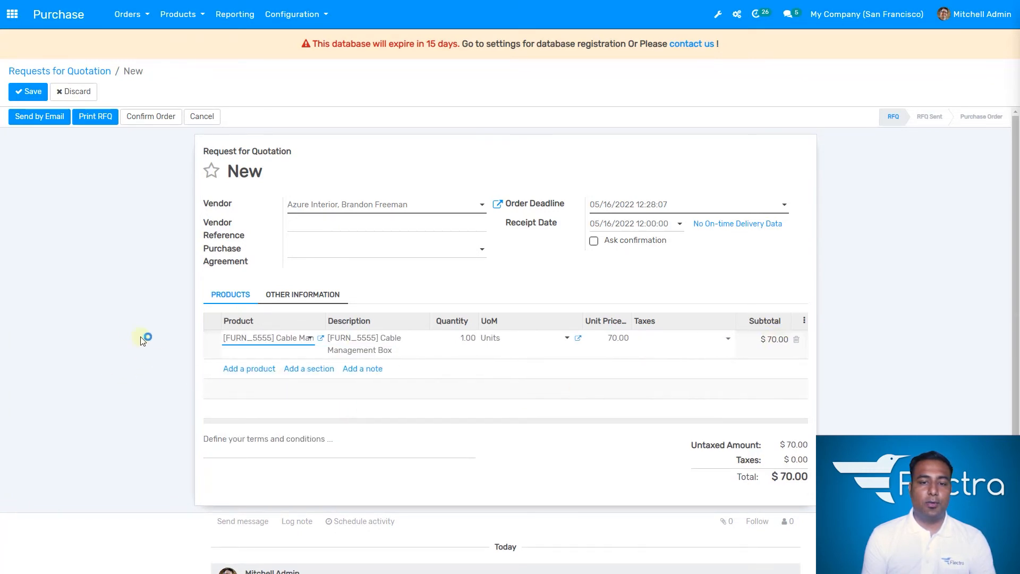
Save the request for quotation and email it to the vendor using the Purchase Order: Send RFQ template
{"action": "left_click", "coordinate": [28, 95]}
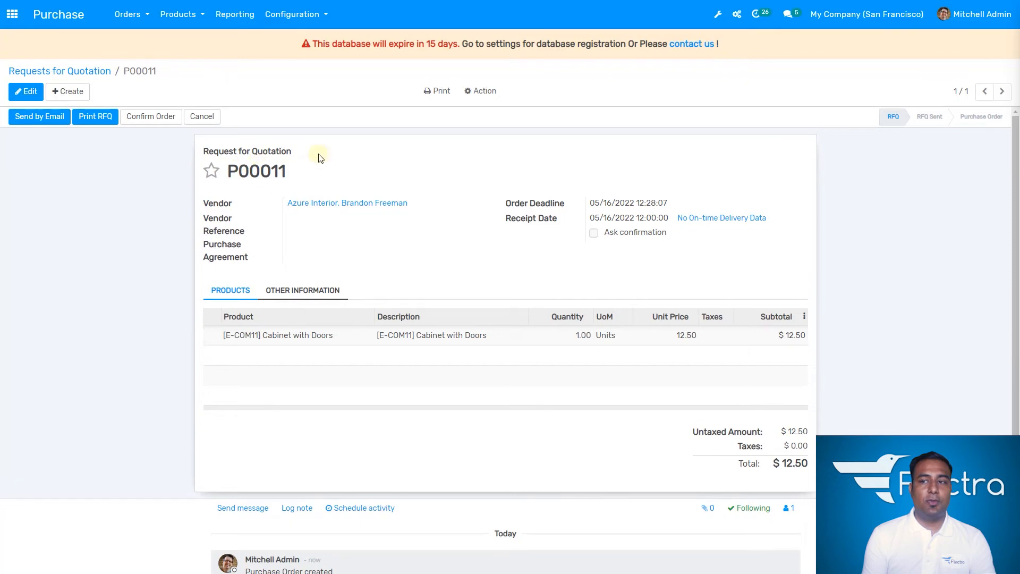
{"action": "left_click", "coordinate": [42, 120]}
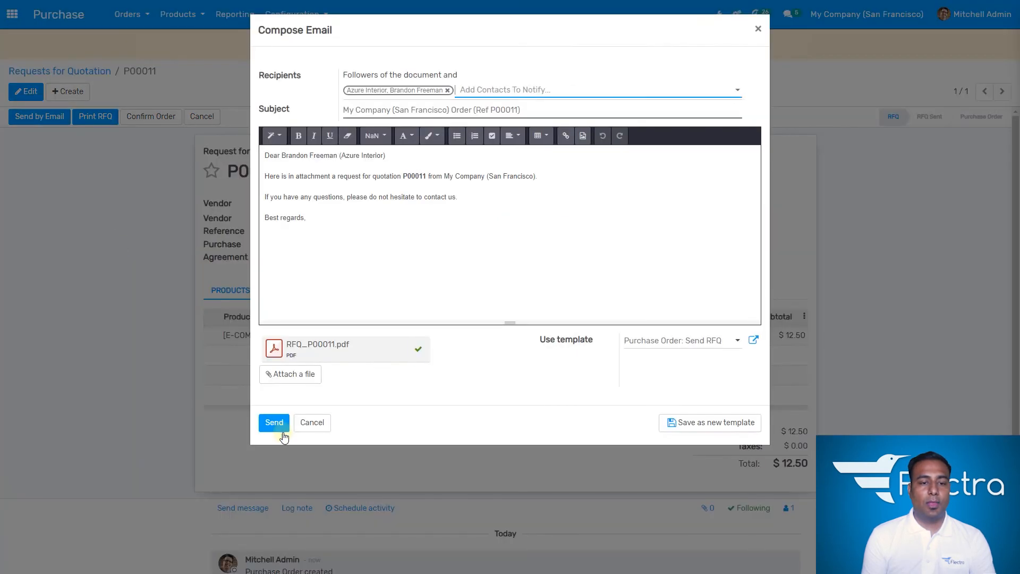
{"action": "left_click", "coordinate": [282, 429]}
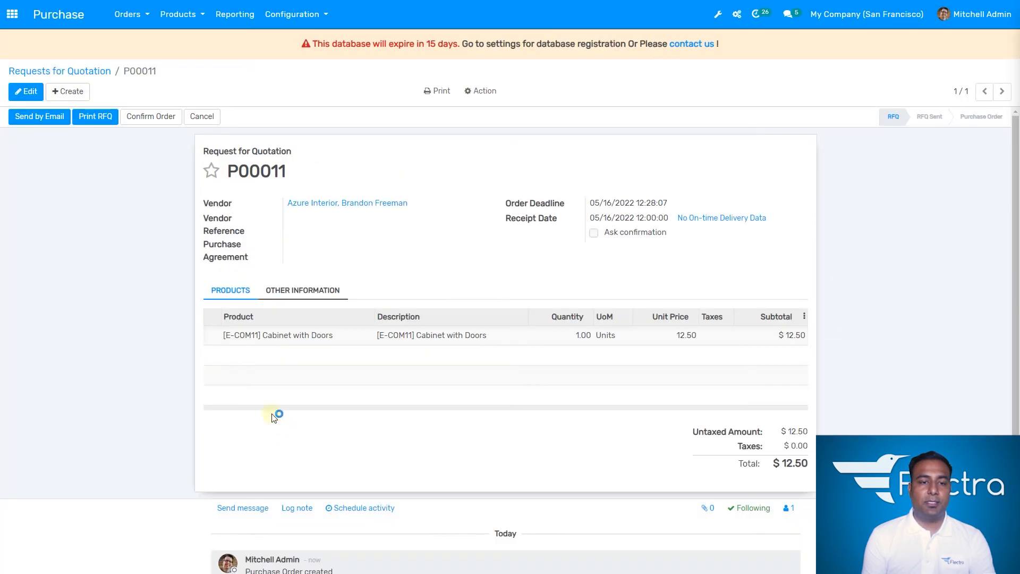
Check the message log of the emailed request for quotation and confirm it as a purchase order
{"action": "left_click", "coordinate": [120, 307]}
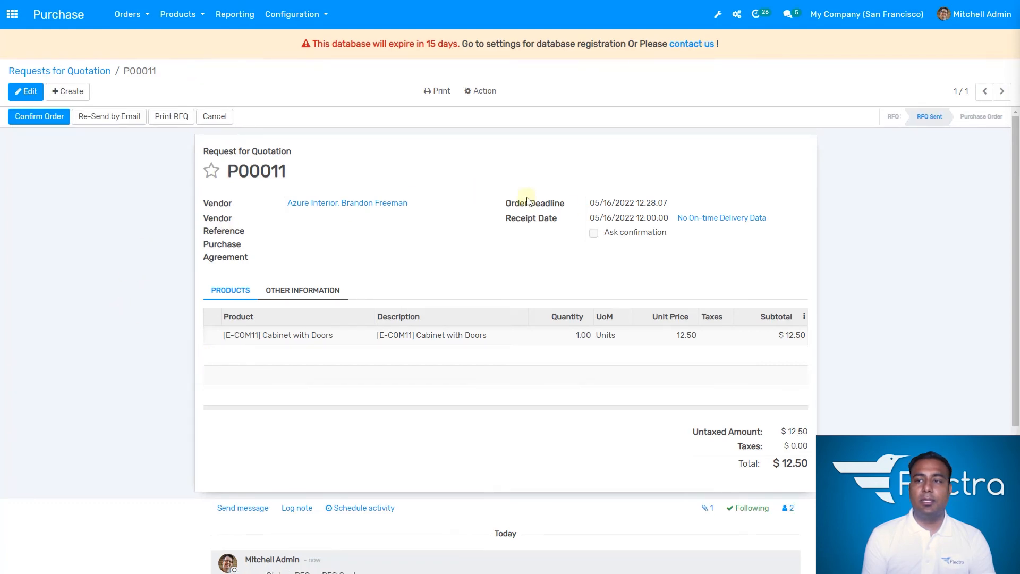
{"action": "scroll", "coordinate": [454, 275], "scroll_direction": "down", "scroll_amount": 4}
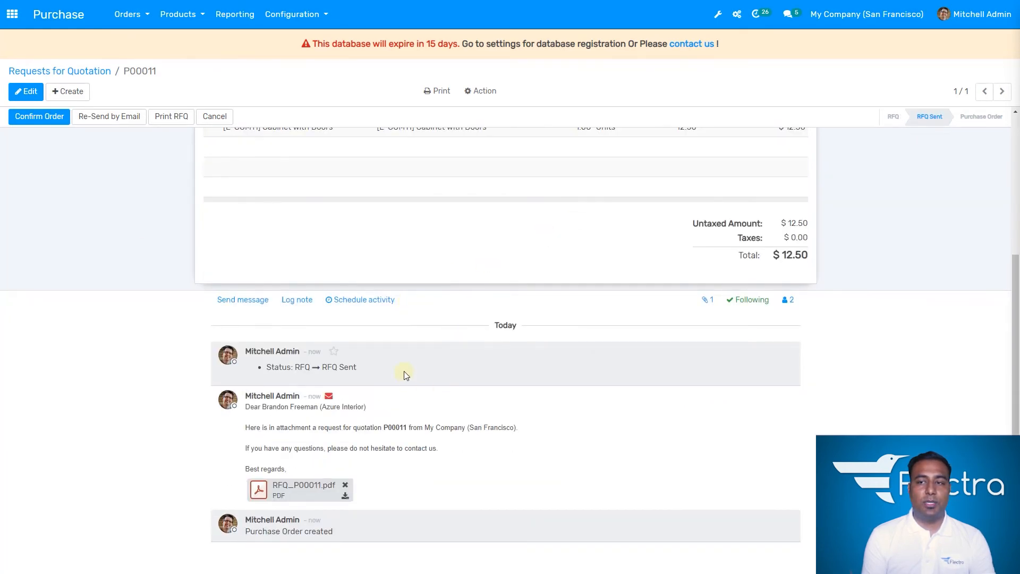
{"action": "scroll", "coordinate": [404, 371], "scroll_direction": "up", "scroll_amount": 4}
{"action": "left_click", "coordinate": [53, 122]}
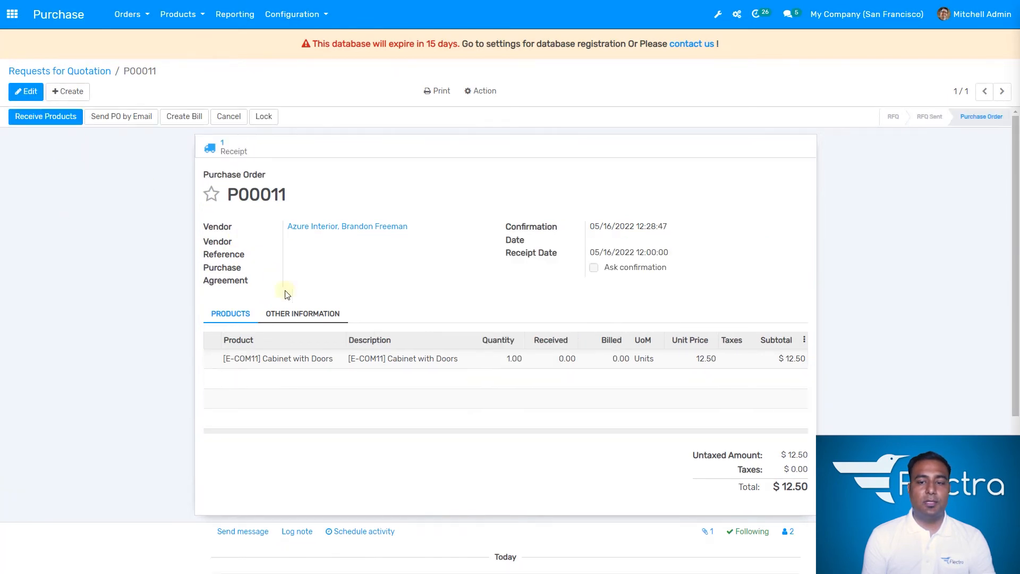
{"action": "left_click", "coordinate": [211, 194]}
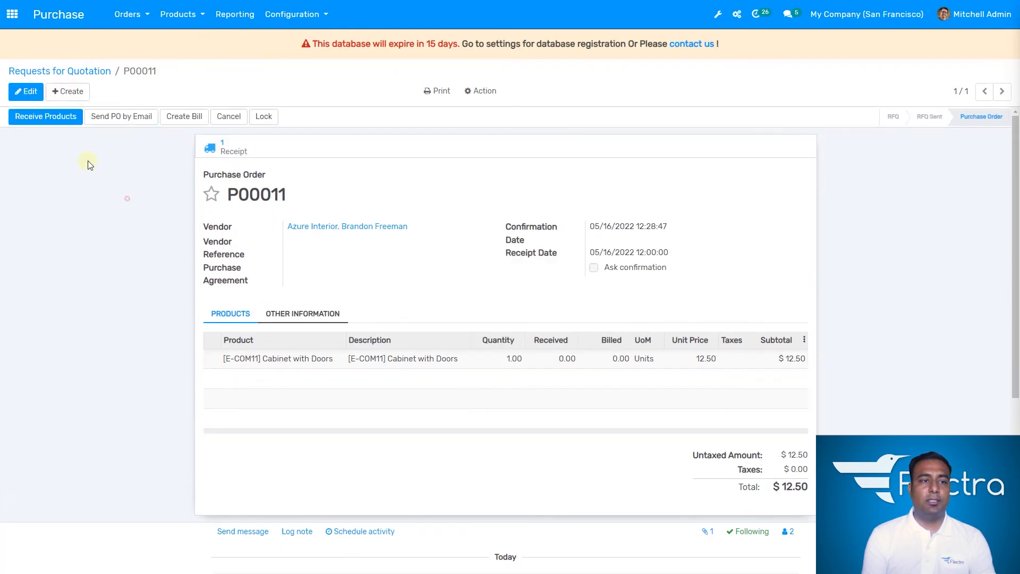
Receive the ordered [E-COM11] Cabinet with Doors and validate the receipt for the full demanded quantity
{"action": "left_click", "coordinate": [43, 118]}
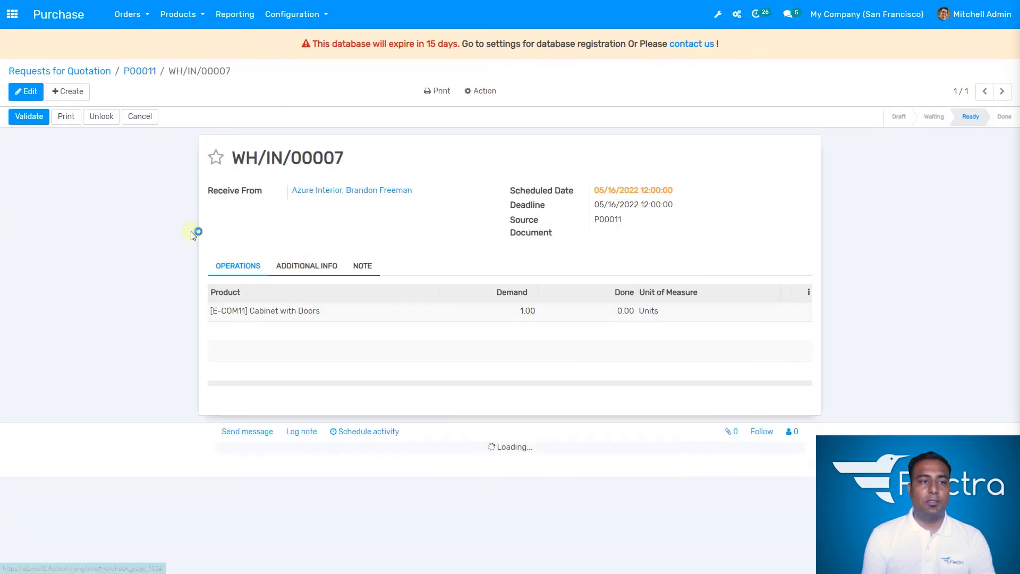
{"action": "left_click", "coordinate": [22, 122]}
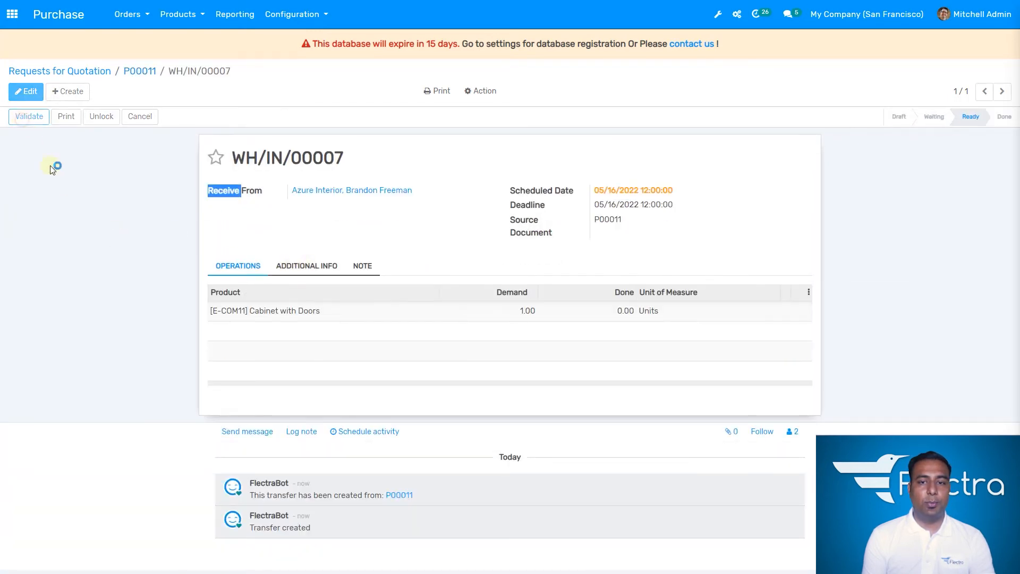
{"action": "left_click", "coordinate": [269, 122]}
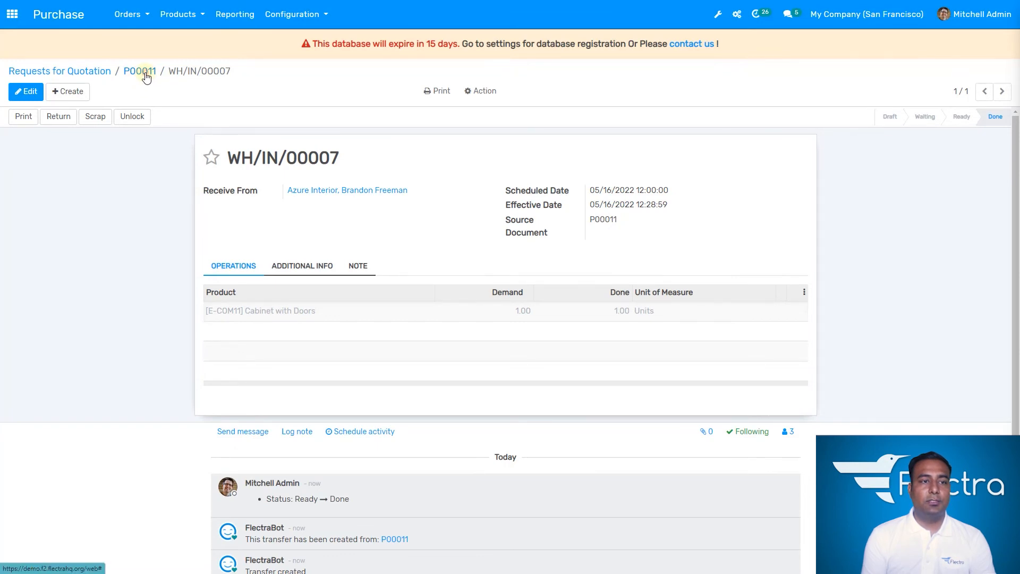
Return to the purchase order and create a draft vendor bill from it
{"action": "left_click", "coordinate": [145, 74]}
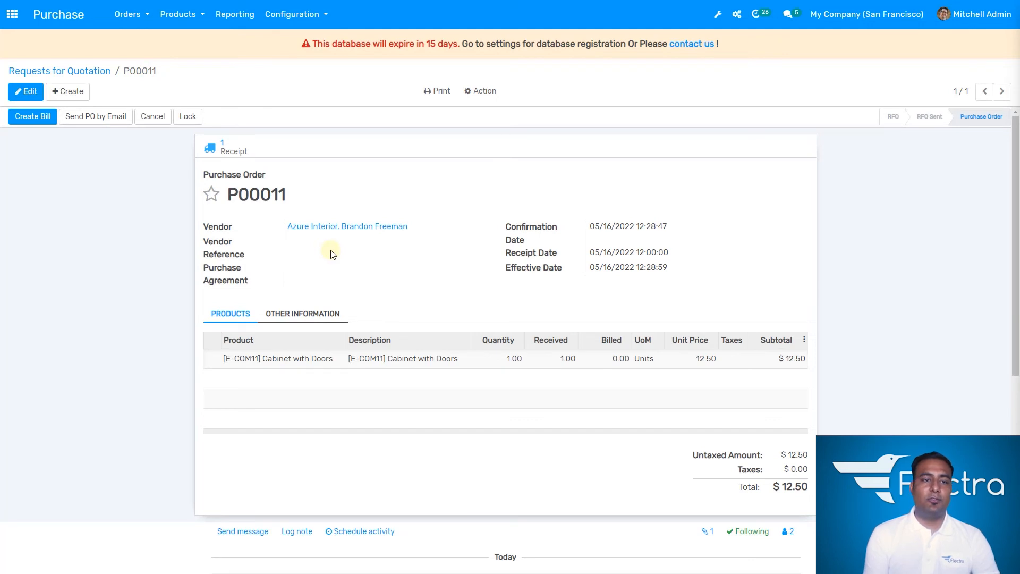
{"action": "left_click", "coordinate": [41, 123]}
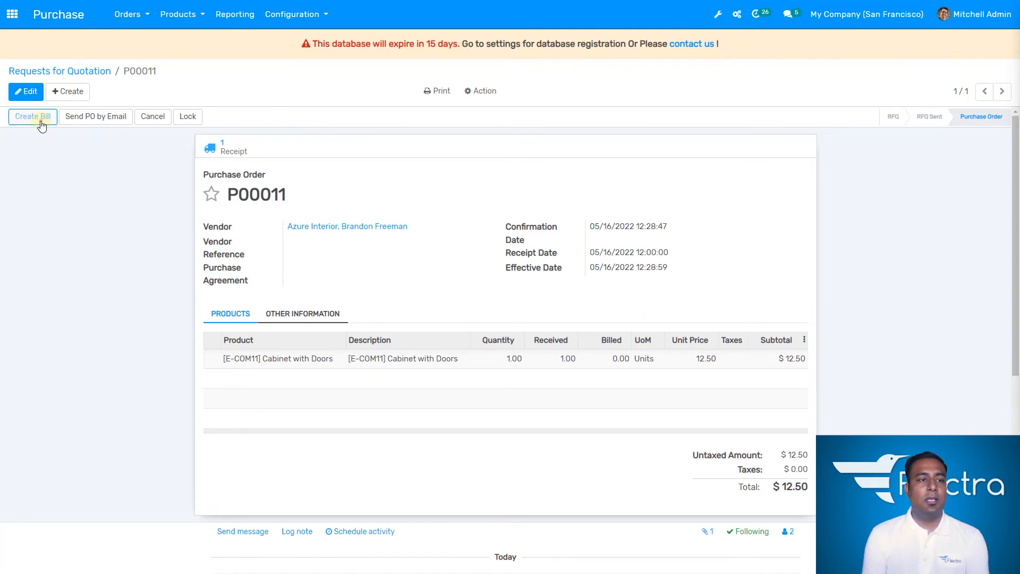
{"action": "left_click", "coordinate": [42, 124]}
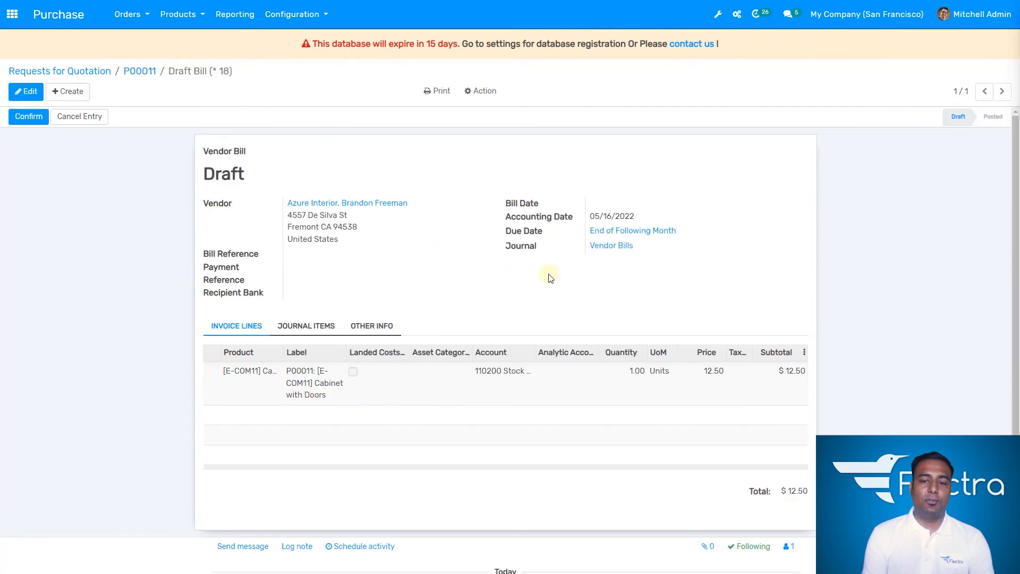
Try to confirm the draft vendor bill created from the purchase order without entering a bill date
{"action": "scroll", "coordinate": [330, 456], "scroll_direction": "down", "scroll_amount": 2}
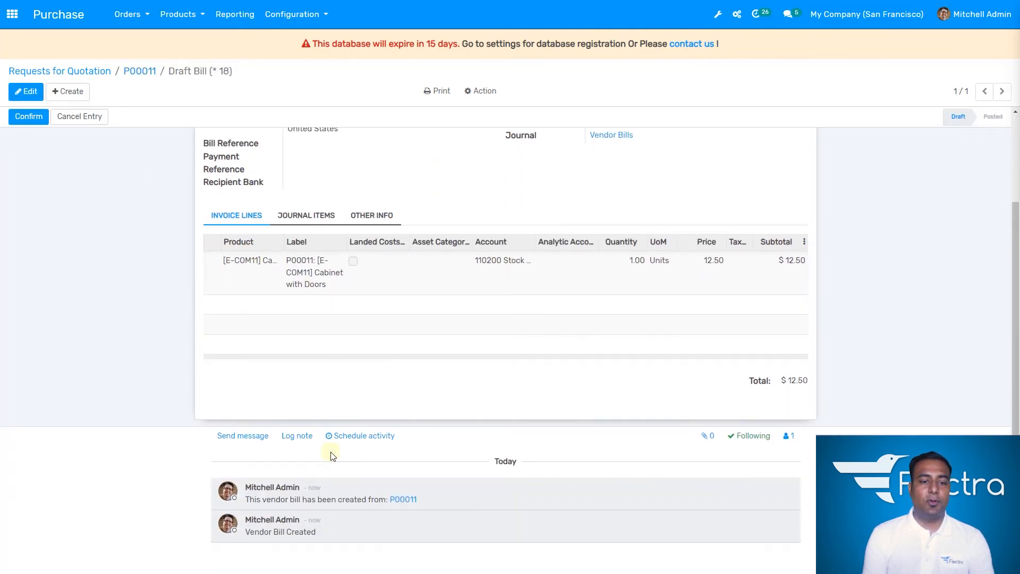
{"action": "left_click", "coordinate": [30, 118]}
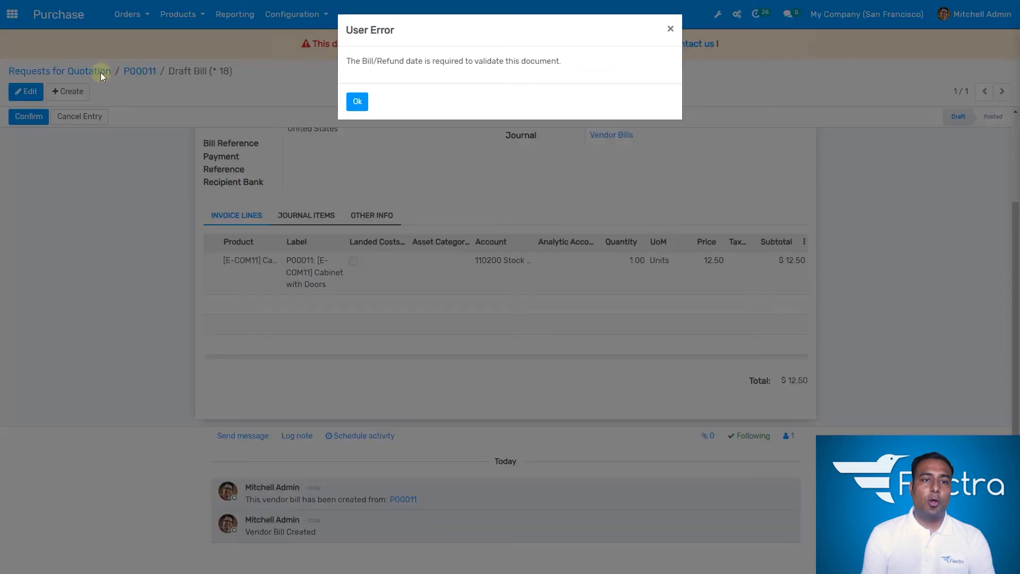
{"action": "left_click", "coordinate": [363, 108]}
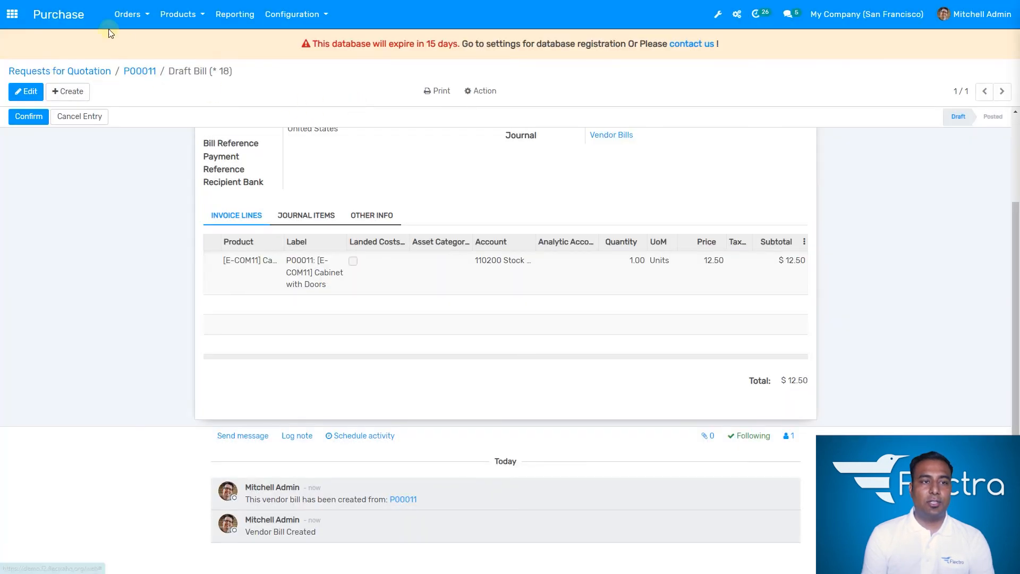
Switch to the Accounting app and list all vendor bills without the Posted and Partially Paid or Not Paid filters
{"action": "left_click", "coordinate": [79, 22]}
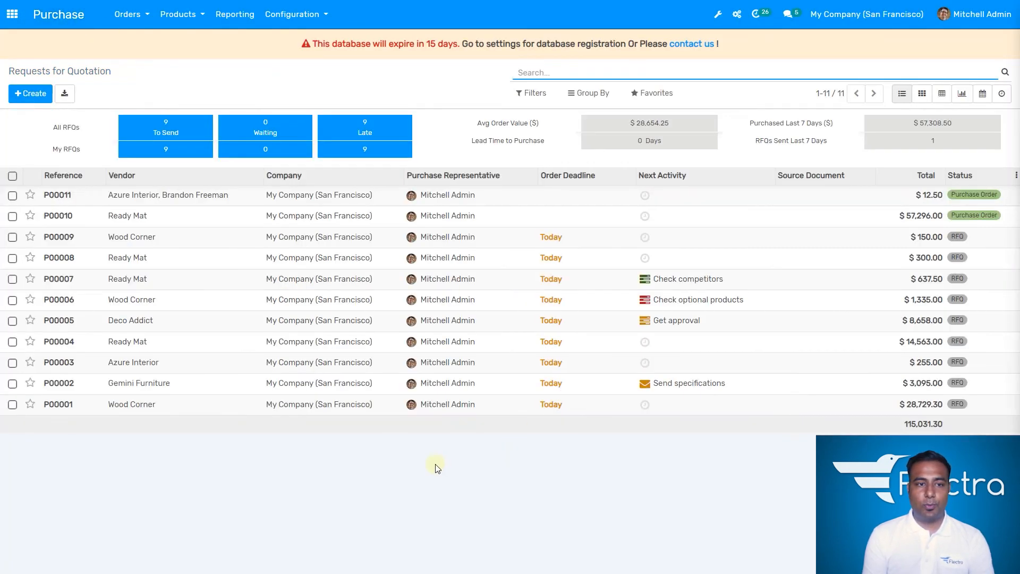
{"action": "left_click", "coordinate": [408, 200]}
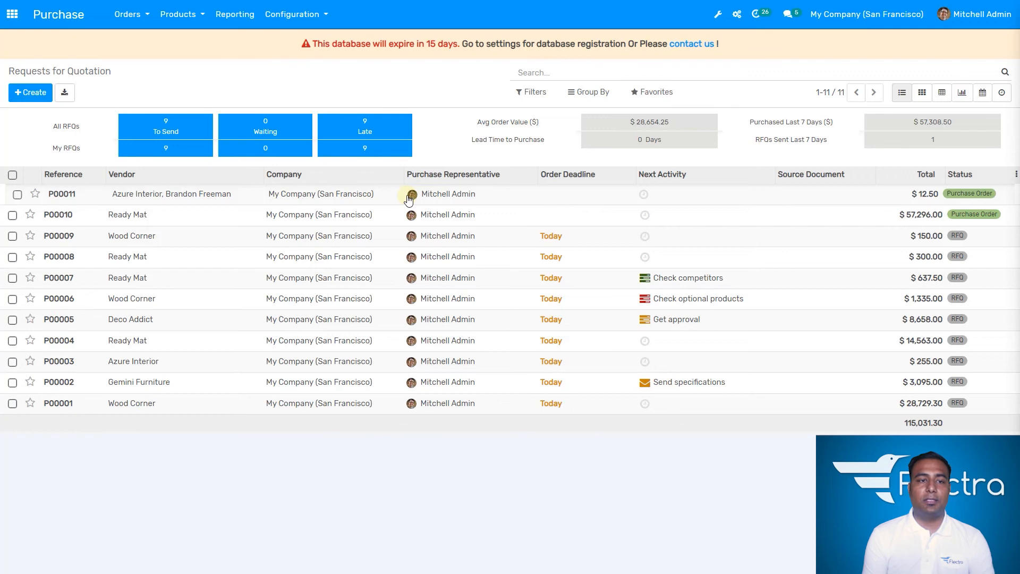
{"action": "left_click", "coordinate": [12, 13]}
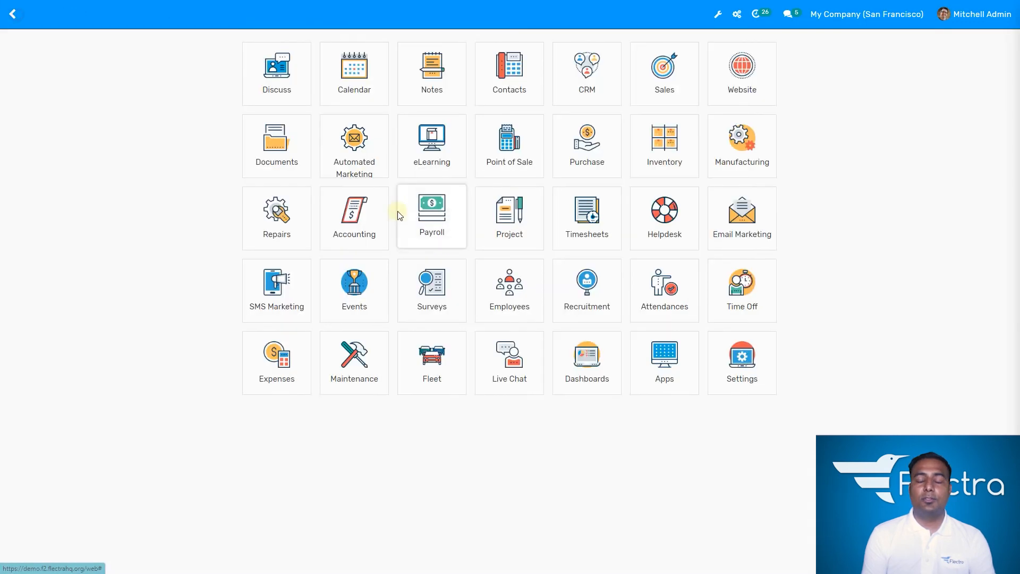
{"action": "left_click", "coordinate": [366, 214]}
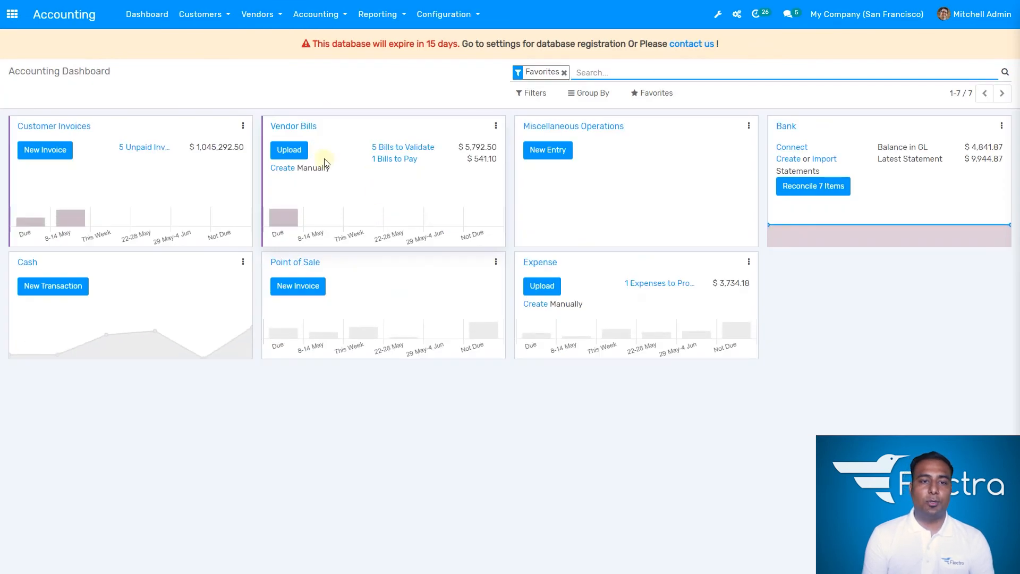
{"action": "left_click", "coordinate": [402, 163]}
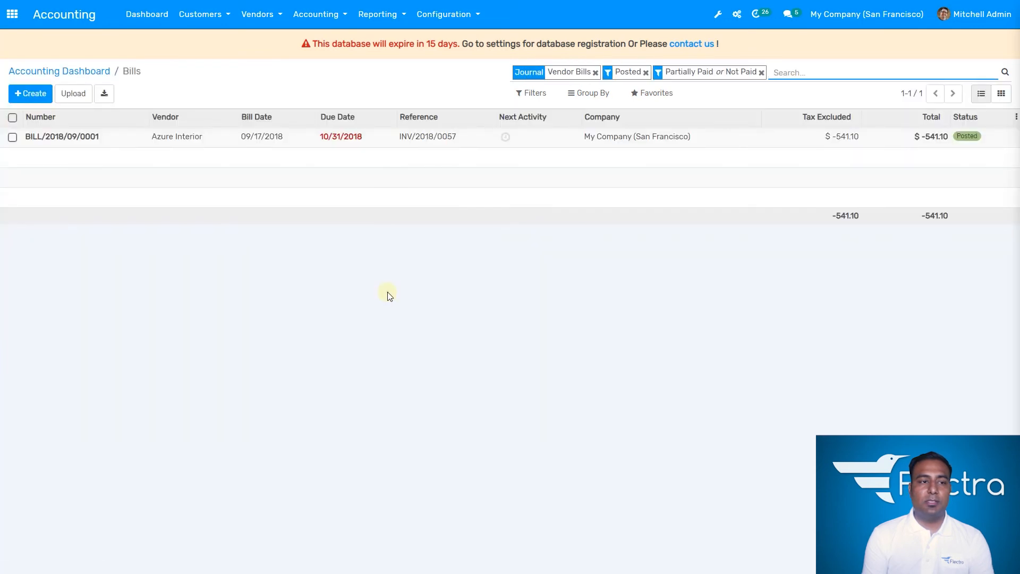
{"action": "left_click", "coordinate": [645, 72]}
{"action": "left_click", "coordinate": [711, 73]}
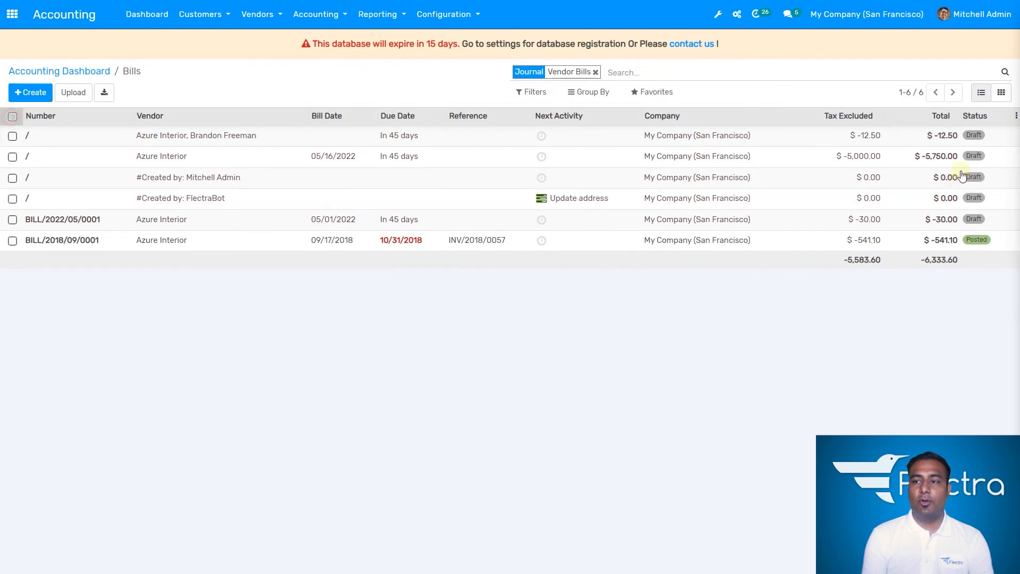
Try to post the journal entries of all listed vendor bills at once without forcing
{"action": "left_click", "coordinate": [12, 116]}
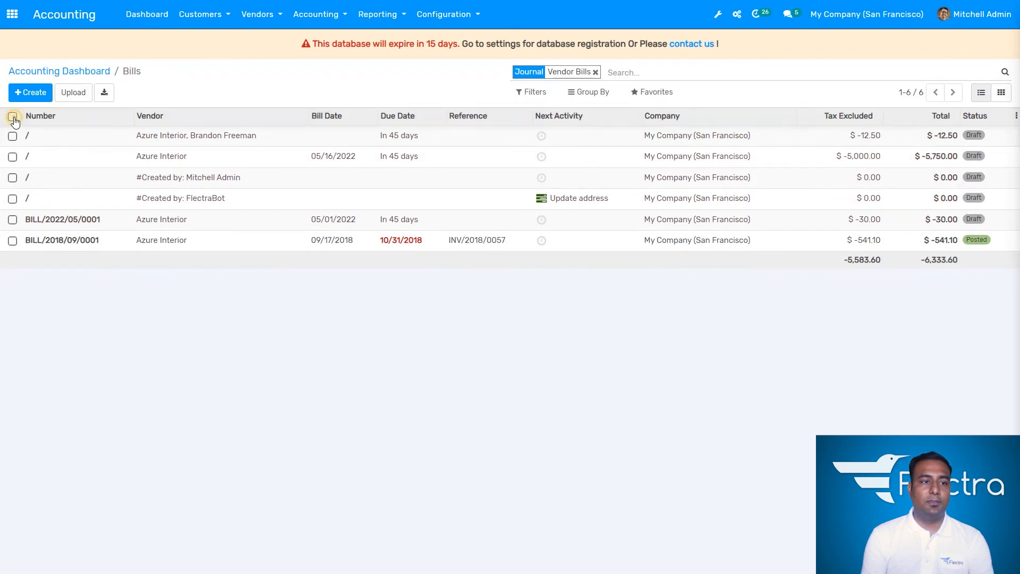
{"action": "left_click", "coordinate": [477, 93]}
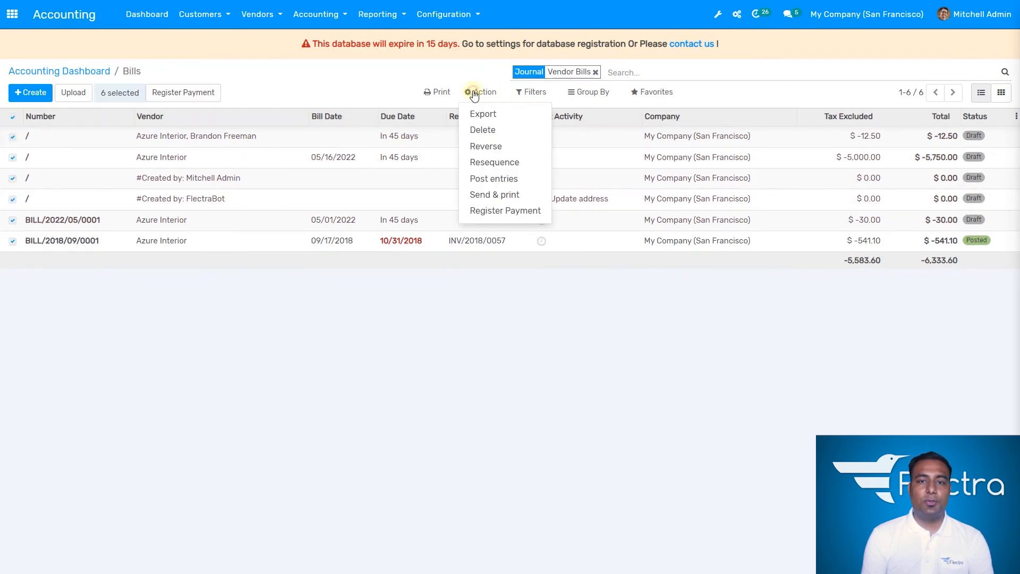
{"action": "left_click", "coordinate": [495, 178]}
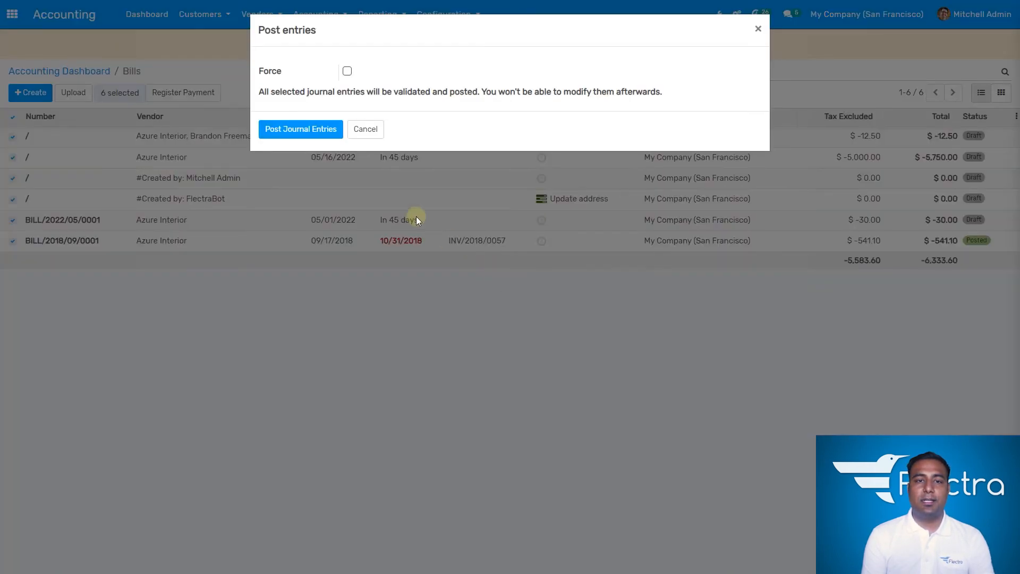
{"action": "left_click", "coordinate": [315, 133]}
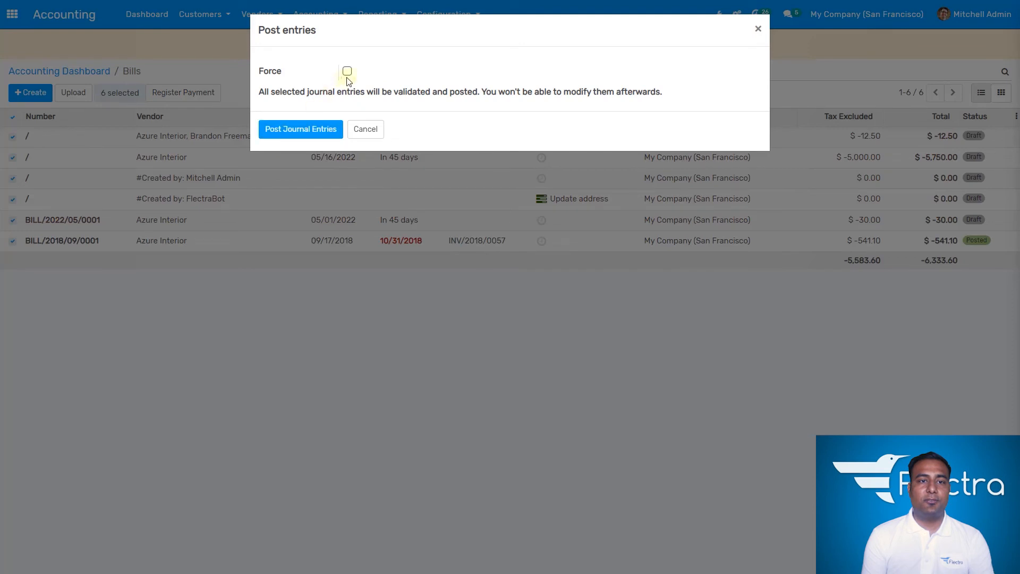
{"action": "left_click", "coordinate": [317, 137]}
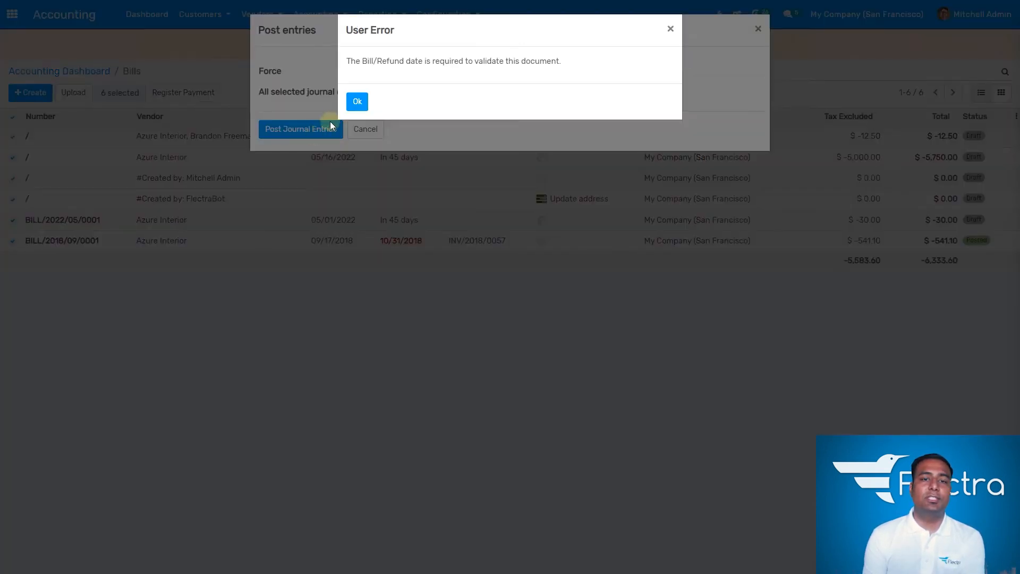
{"action": "left_click", "coordinate": [357, 101]}
{"action": "left_click", "coordinate": [364, 130]}
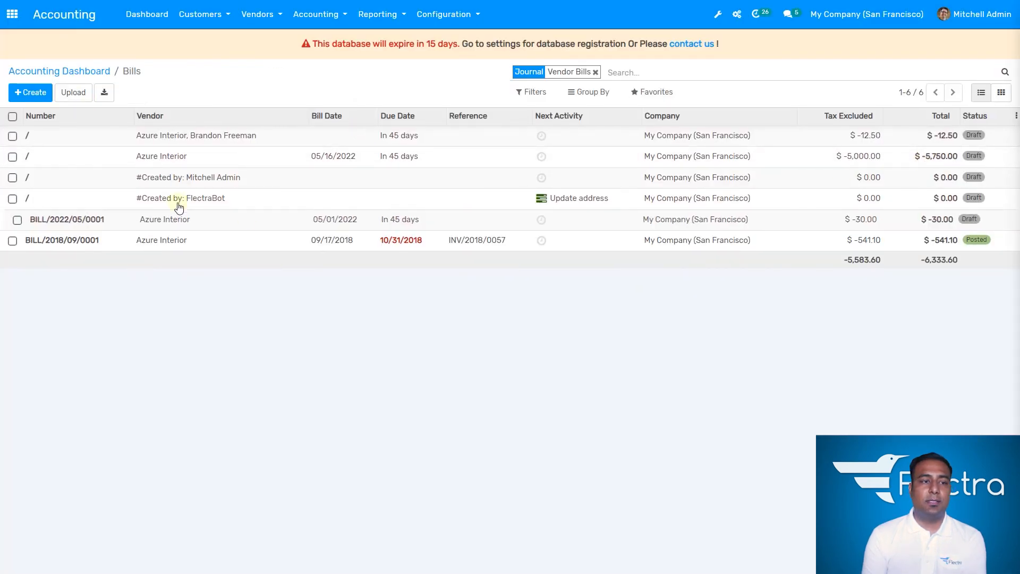
Post only the draft Azure Interior bill dated 05/16/2022, with the Force option enabled
{"action": "double_click", "coordinate": [19, 158]}
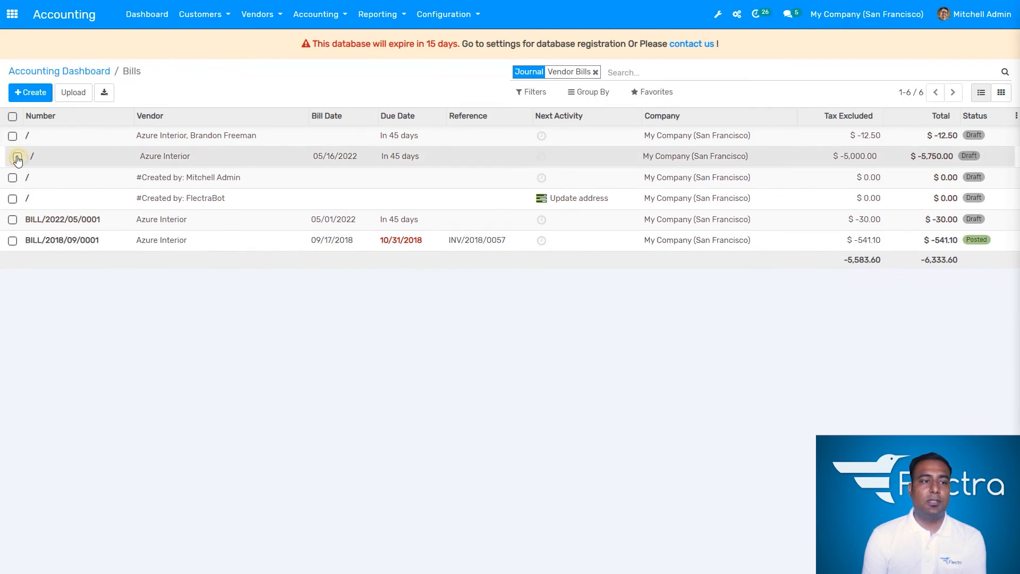
{"action": "left_click", "coordinate": [17, 158]}
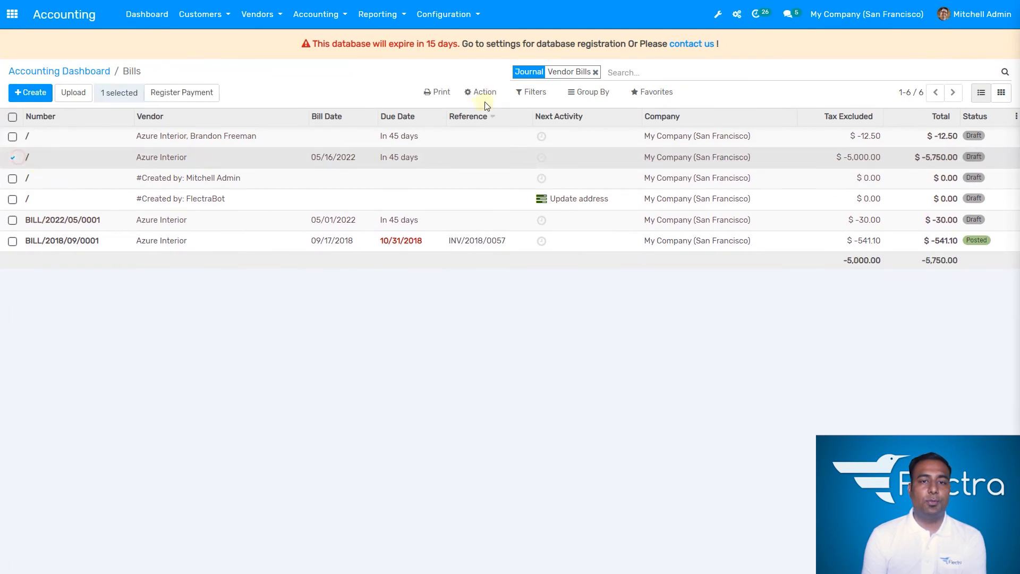
{"action": "left_click", "coordinate": [480, 91]}
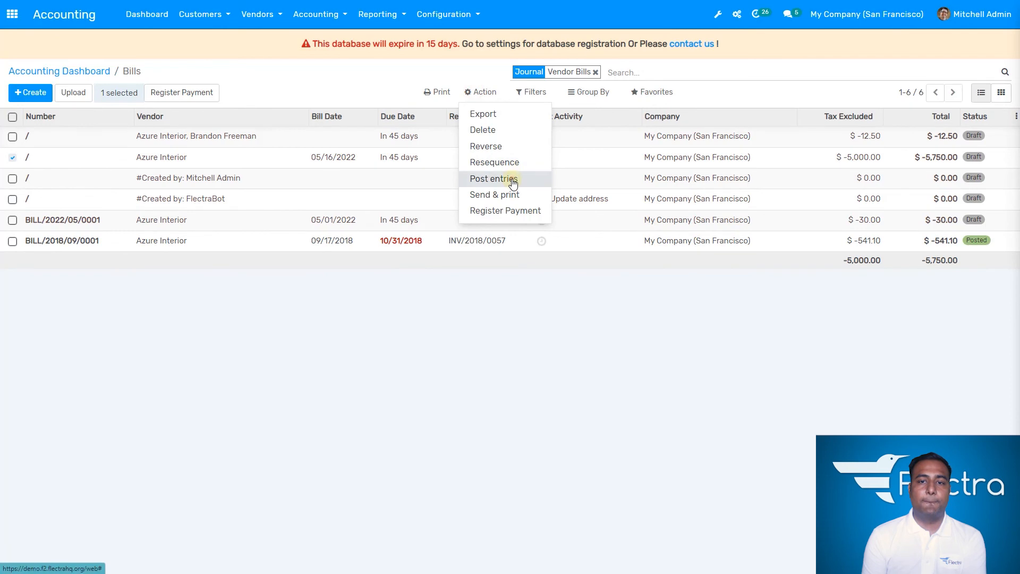
{"action": "left_click", "coordinate": [507, 179]}
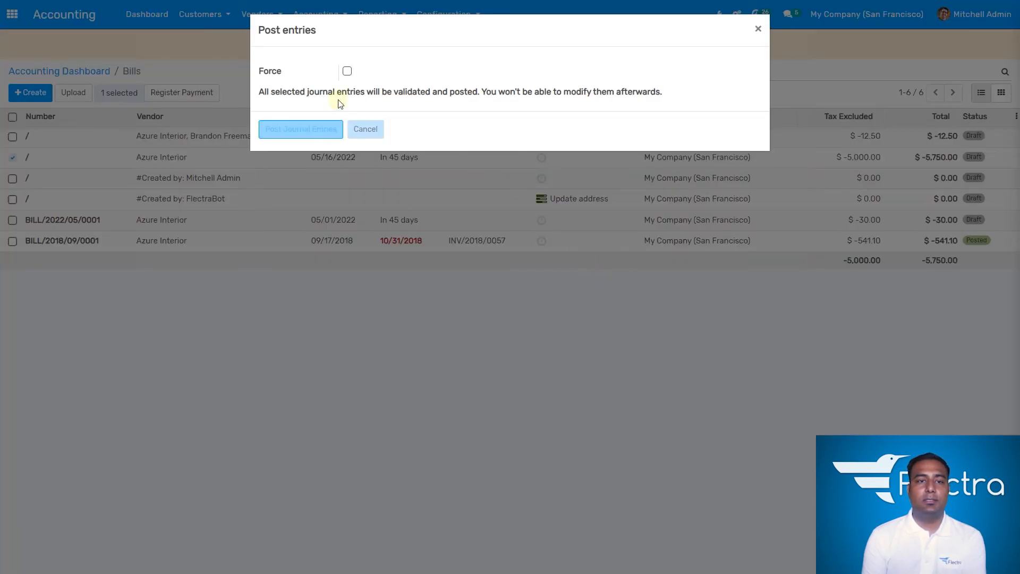
{"action": "left_click", "coordinate": [347, 71]}
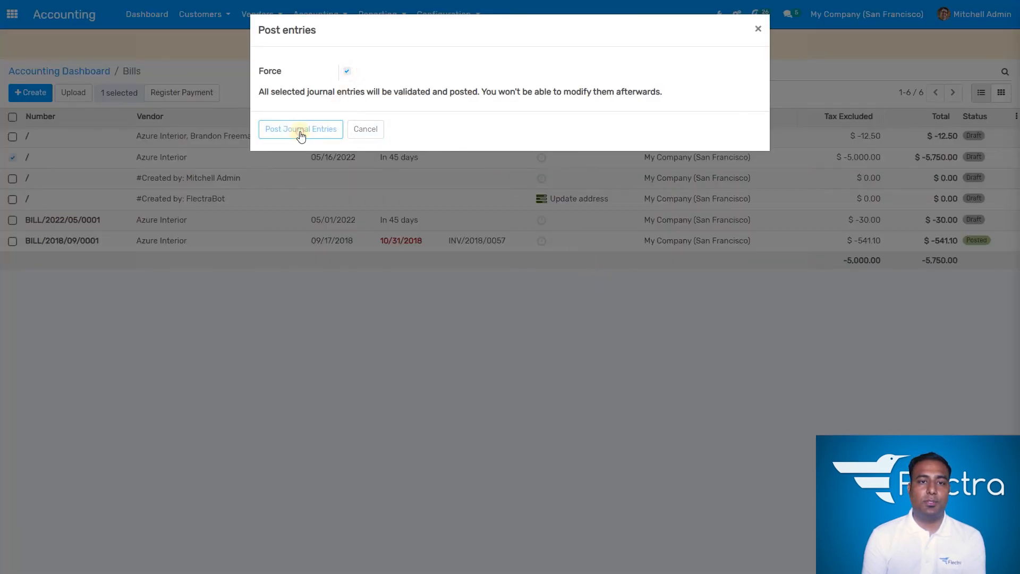
{"action": "left_click", "coordinate": [301, 136]}
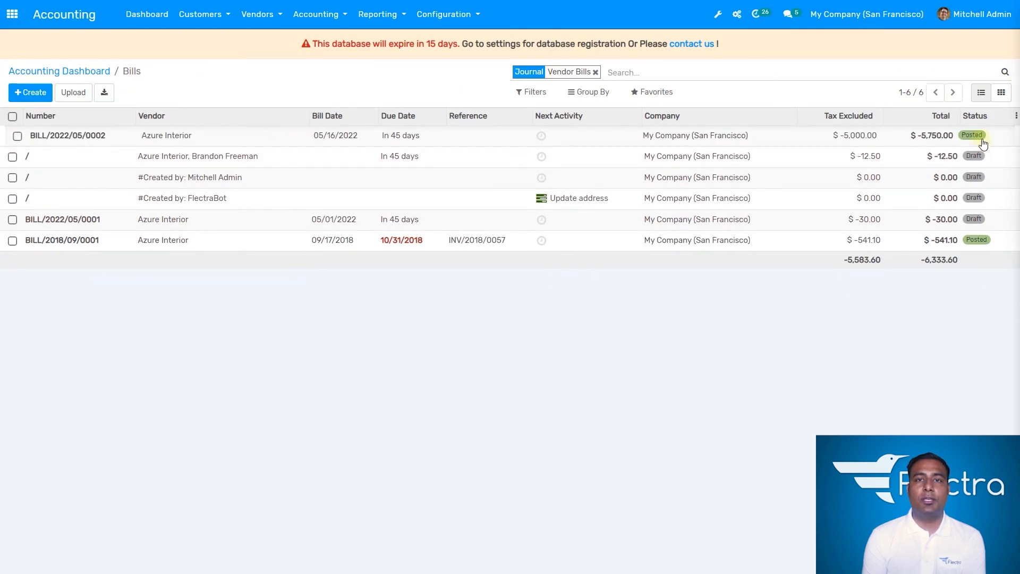
Open the posted Azure Interior bill dated 05/16/2022 and review its invoice lines, totals and status log
{"action": "left_click", "coordinate": [433, 137]}
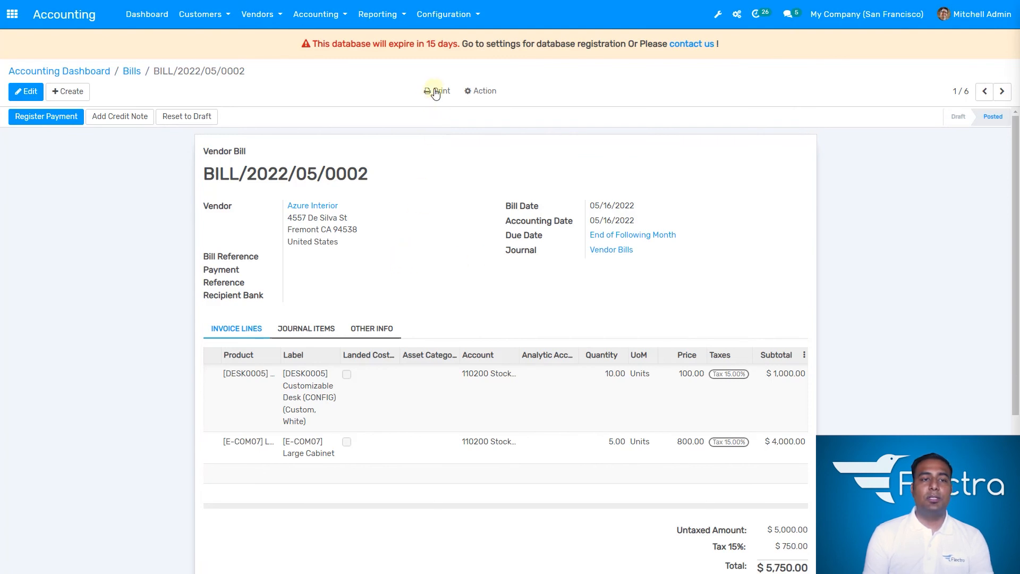
{"action": "scroll", "coordinate": [417, 225], "scroll_direction": "down", "scroll_amount": 5}
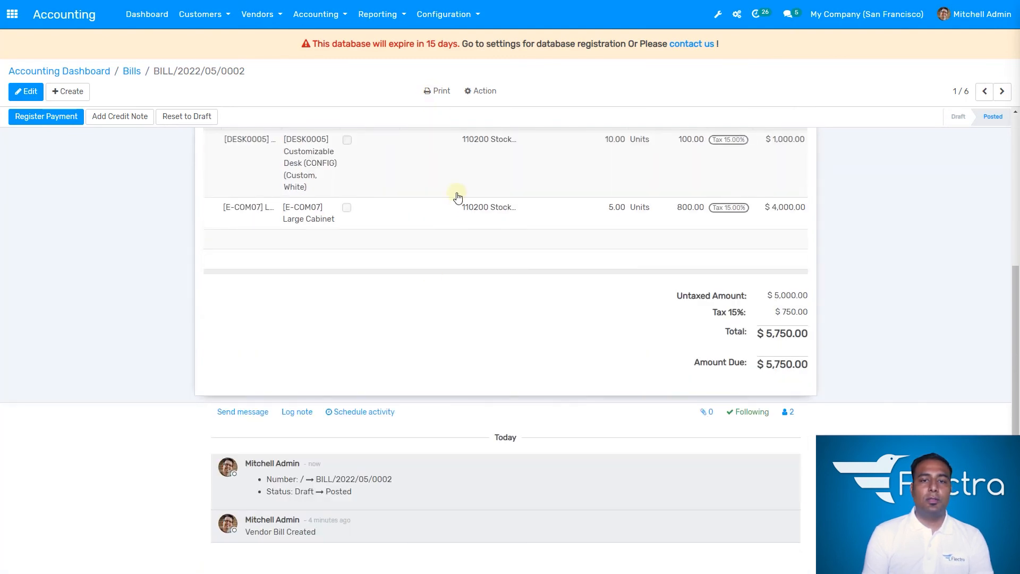
{"action": "scroll", "coordinate": [457, 197], "scroll_direction": "up", "scroll_amount": 5}
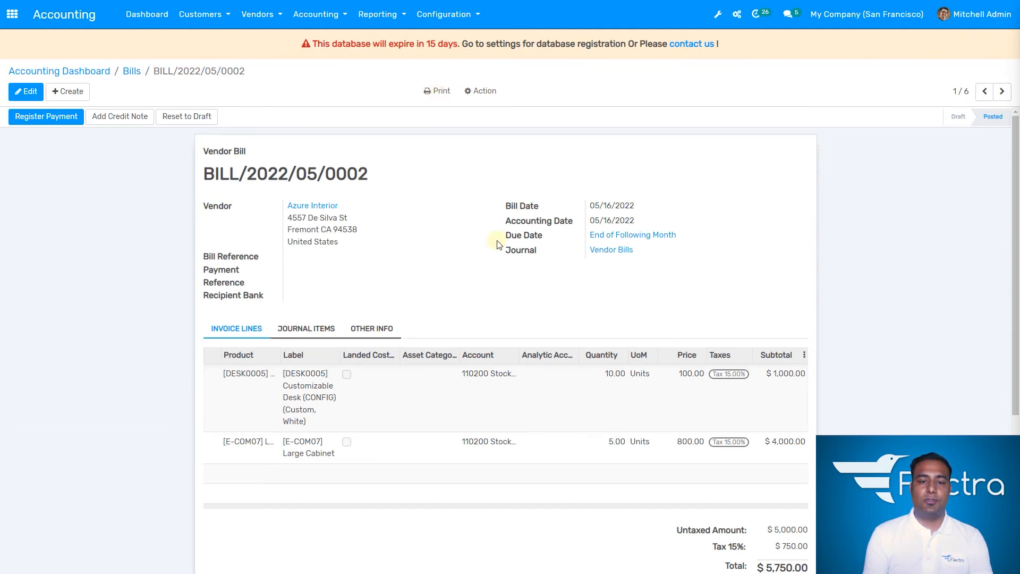
{"action": "scroll", "coordinate": [498, 245], "scroll_direction": "down", "scroll_amount": 5}
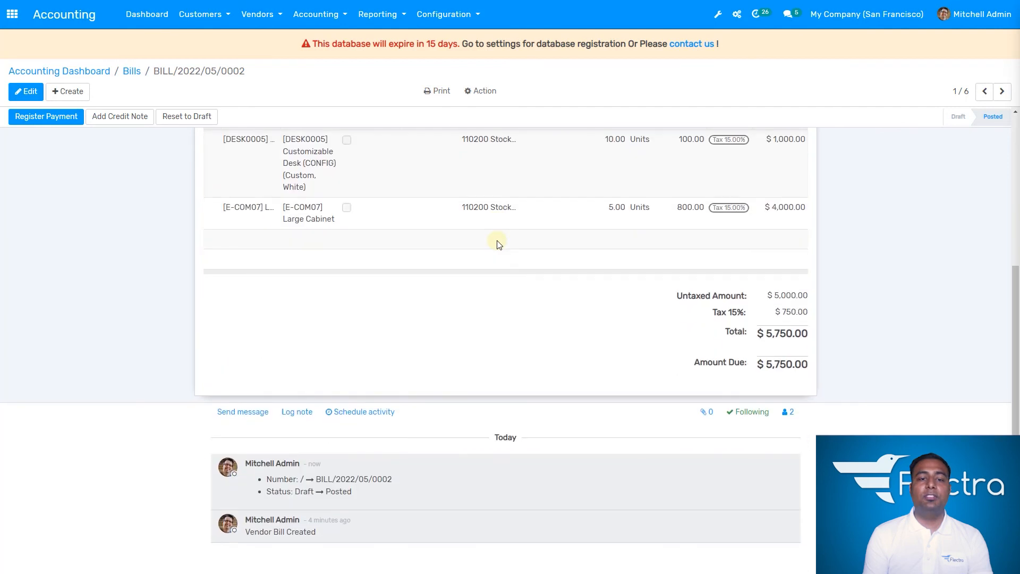
Send the posted bill to Azure Interior from the full message composer using the Invoice: Send by email template
{"action": "left_click", "coordinate": [304, 423]}
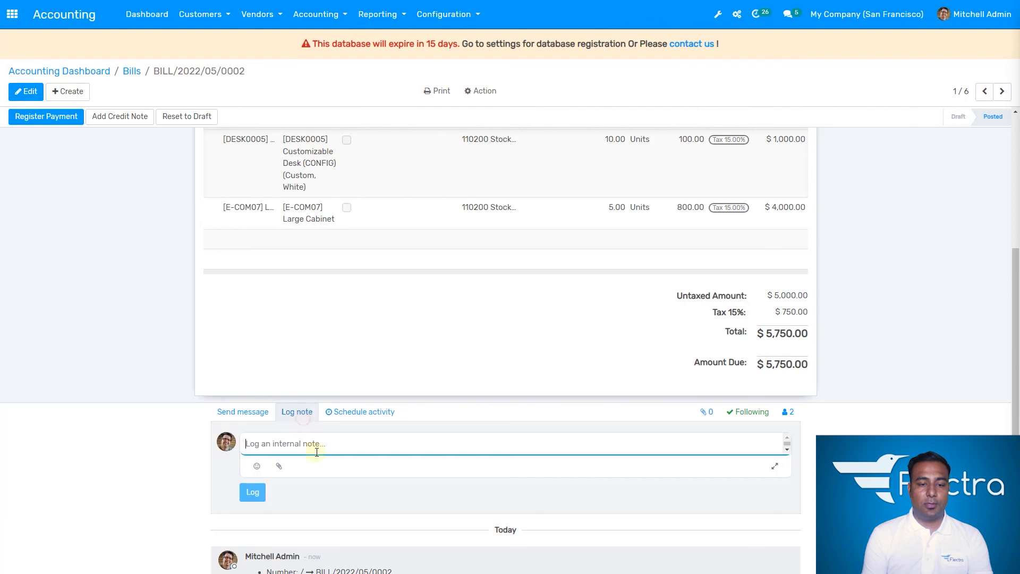
{"action": "left_click", "coordinate": [252, 412]}
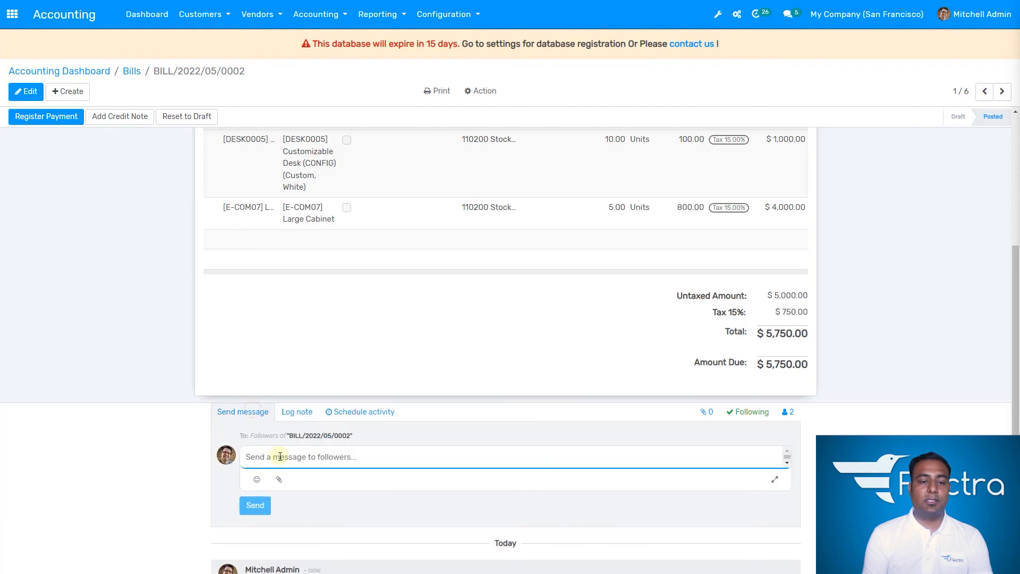
{"action": "left_click", "coordinate": [774, 479]}
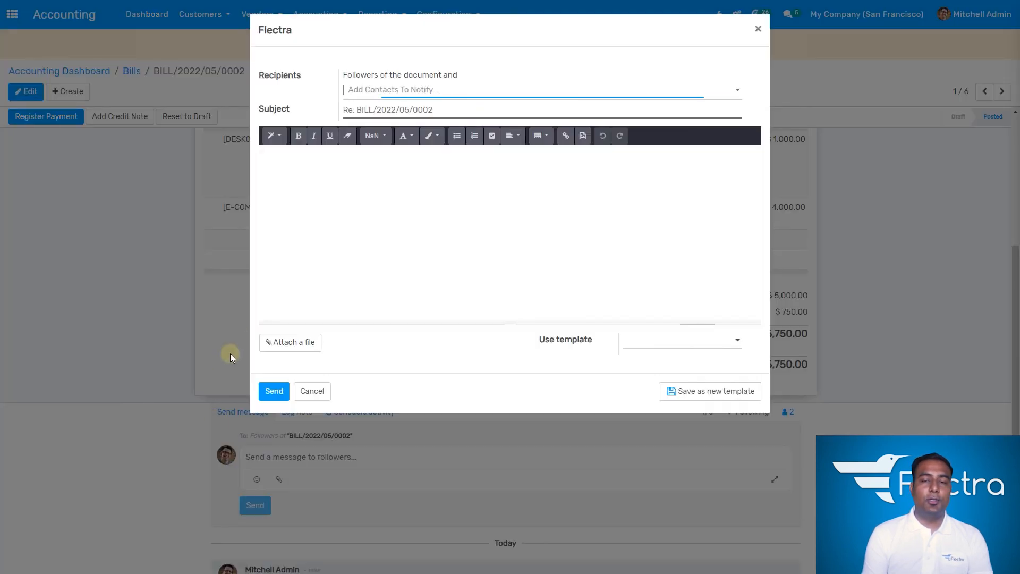
{"action": "left_click", "coordinate": [348, 228]}
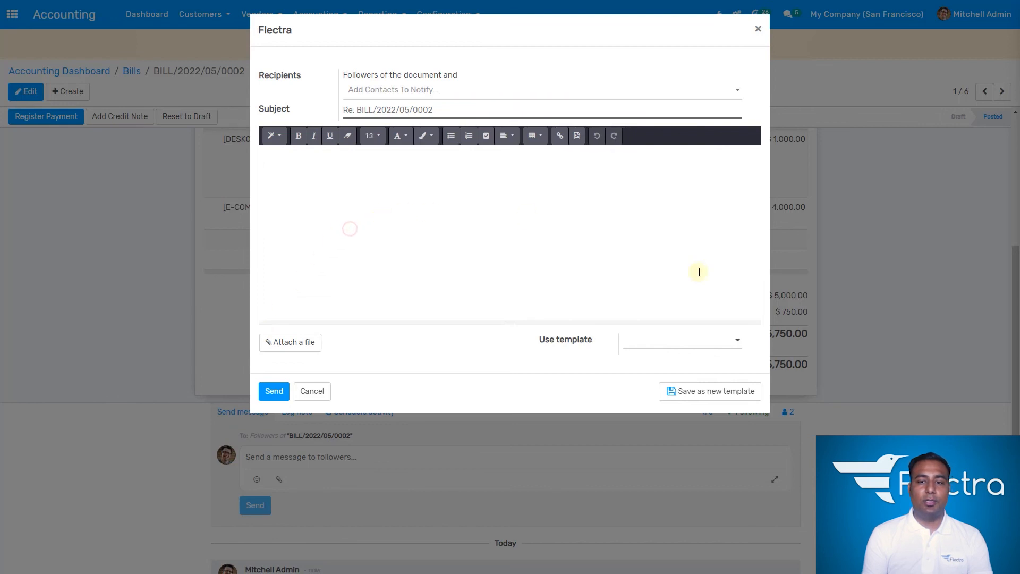
{"action": "left_click", "coordinate": [689, 343]}
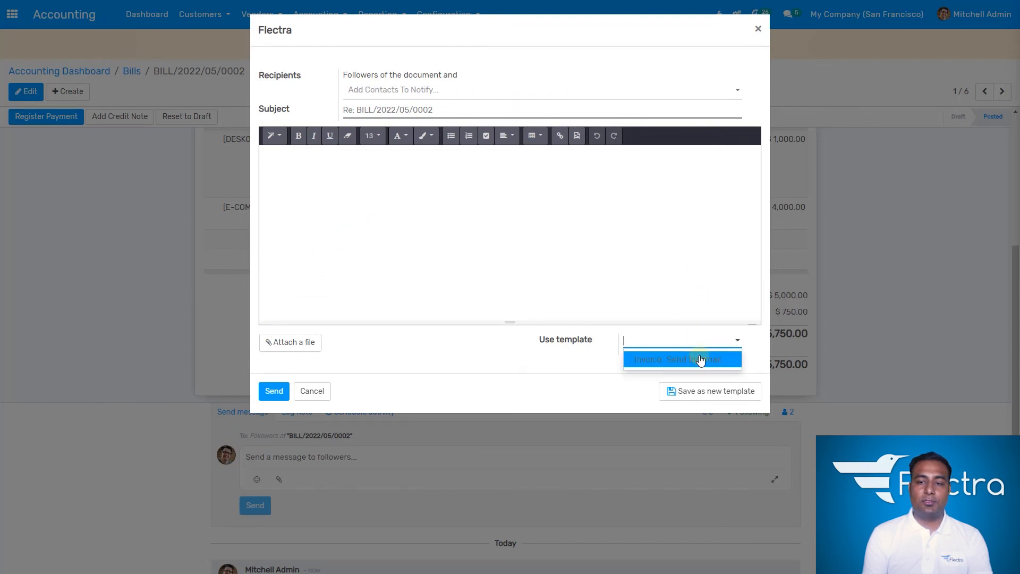
{"action": "left_click", "coordinate": [699, 356]}
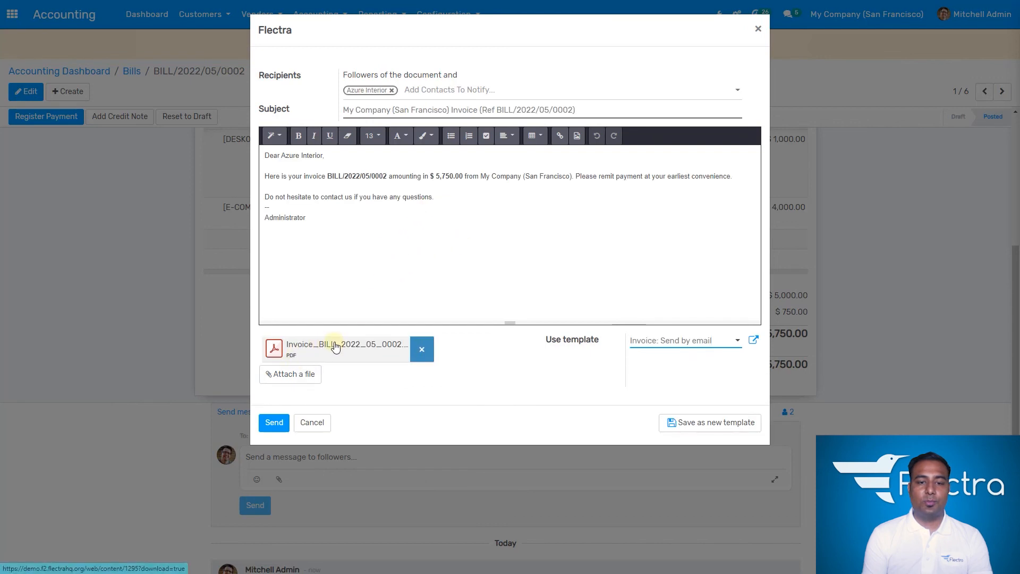
{"action": "left_click", "coordinate": [281, 427]}
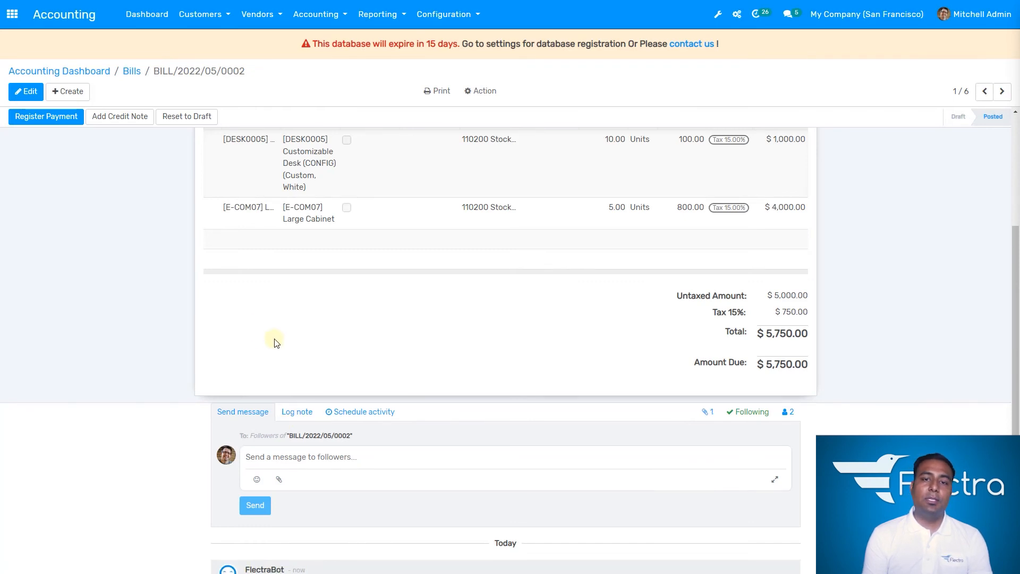
Download the PDF attached to the sent message in the bill's log and open it for viewing
{"action": "scroll", "coordinate": [274, 341], "scroll_direction": "up", "scroll_amount": 4}
{"action": "scroll", "coordinate": [274, 341], "scroll_direction": "down", "scroll_amount": 9}
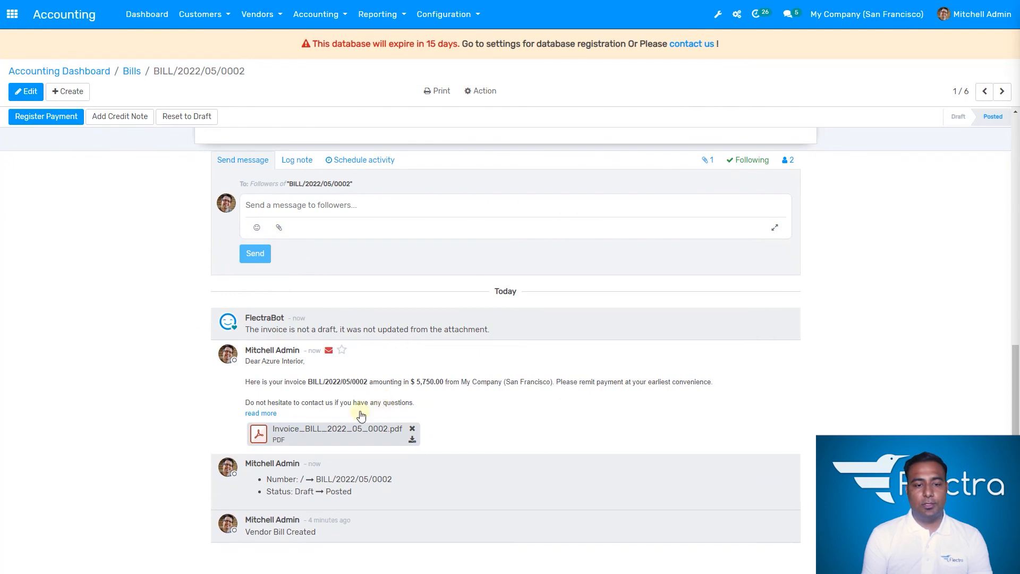
{"action": "left_click", "coordinate": [411, 438]}
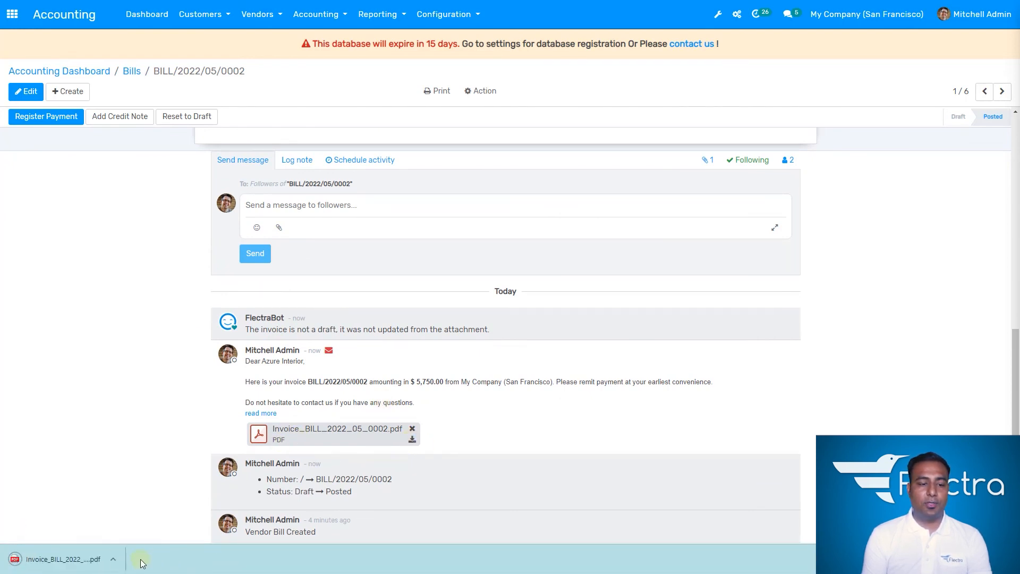
{"action": "left_click", "coordinate": [68, 563]}
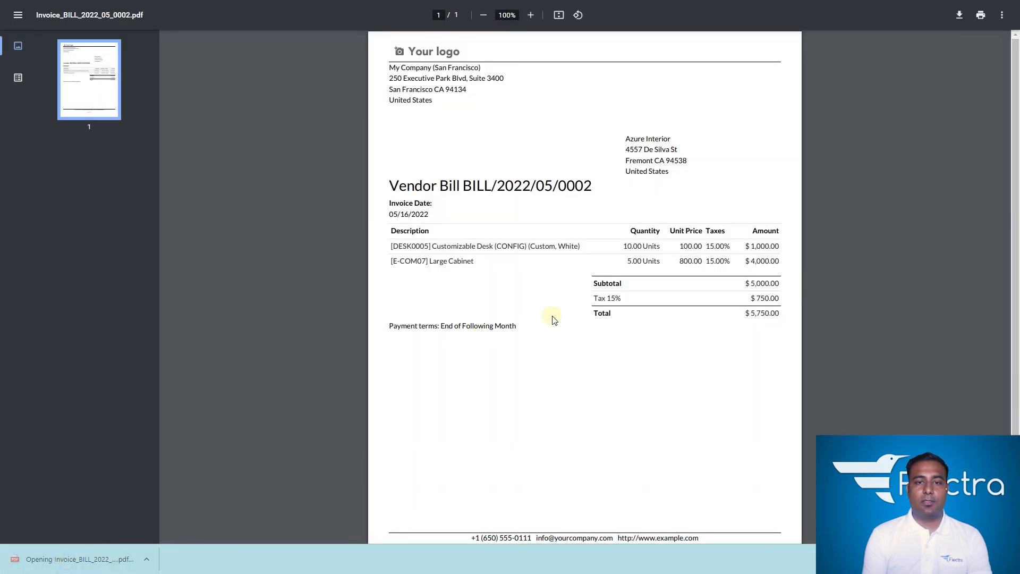